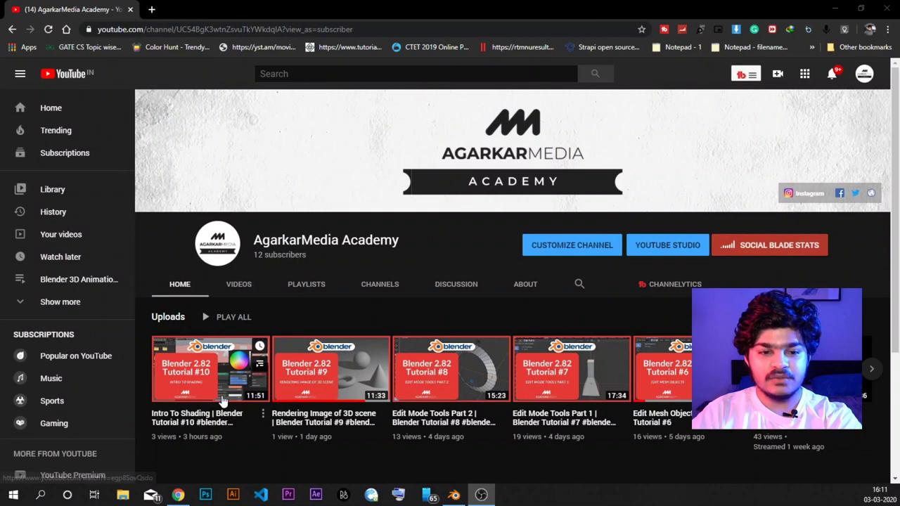
- Open the "Intro To Shading | Blender Tutorial #10" video and pause it at the coloured render near 10:07
left_click(217, 391)
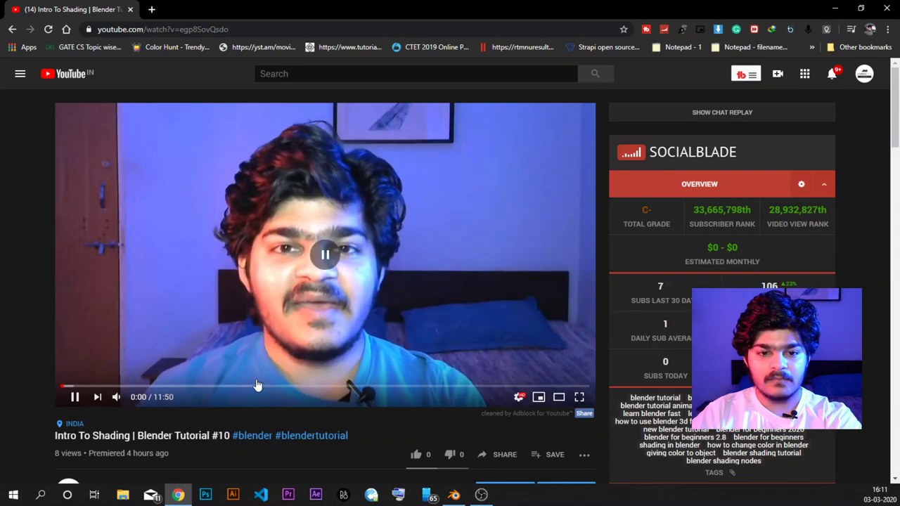
left_click(256, 386)
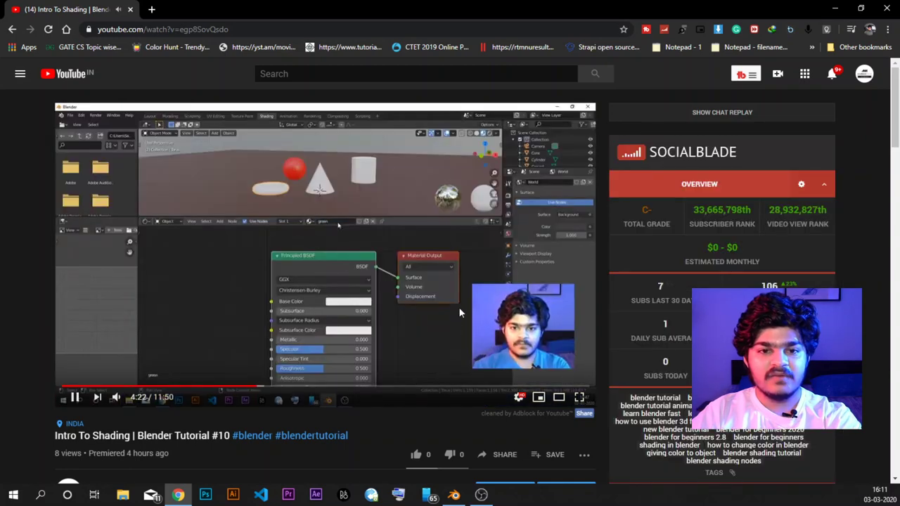
left_click_drag(455, 388, 512, 389)
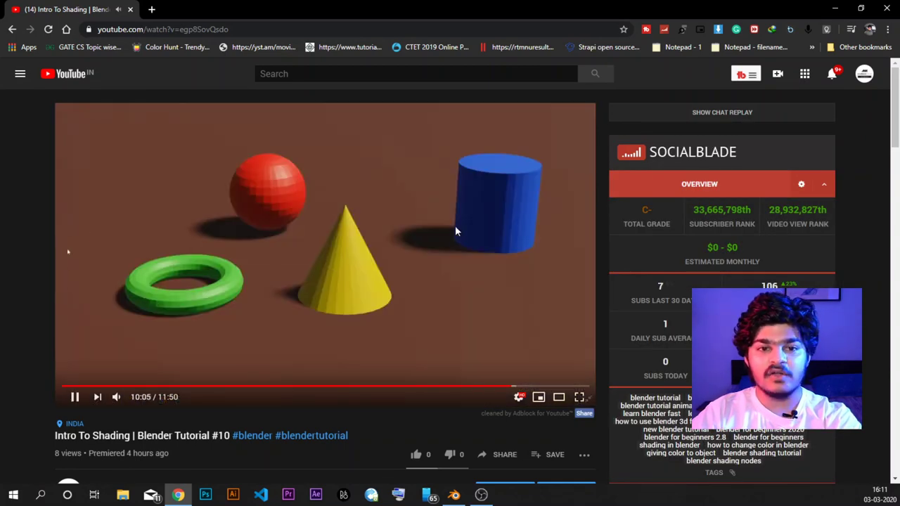
left_click(453, 270)
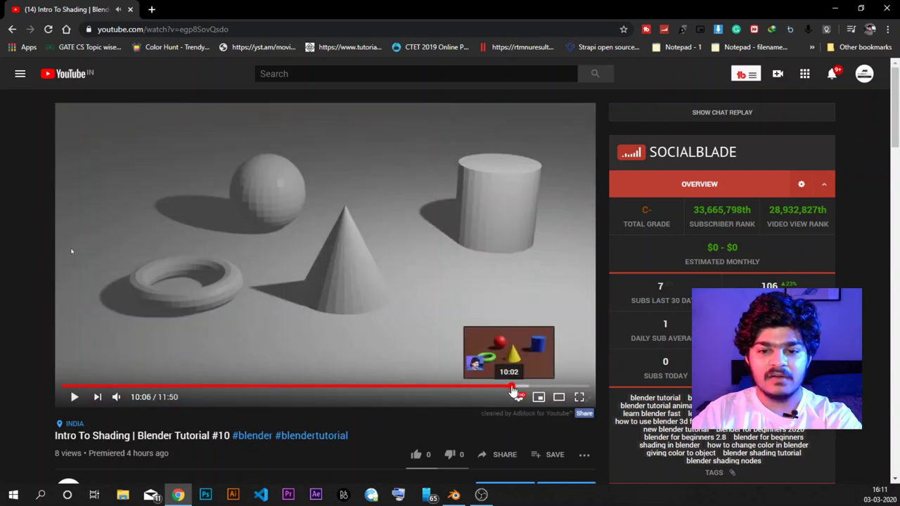
left_click(517, 289)
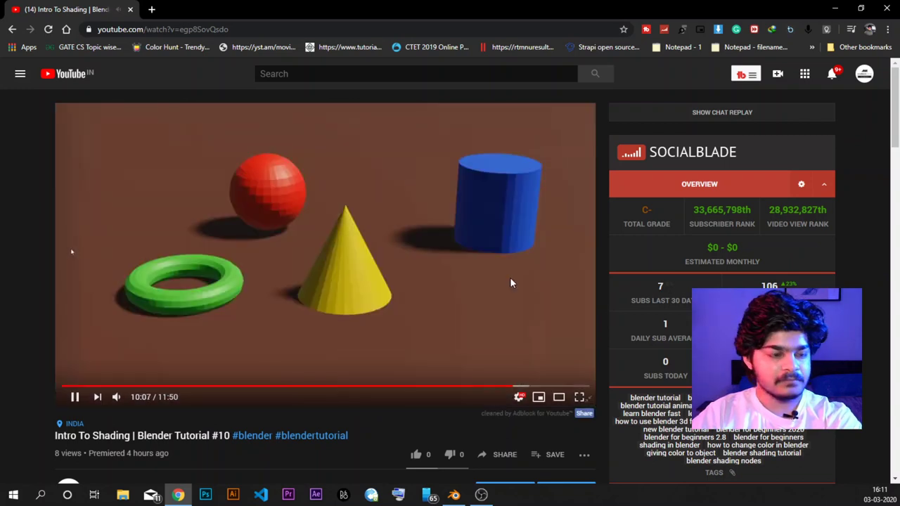
left_click(510, 280)
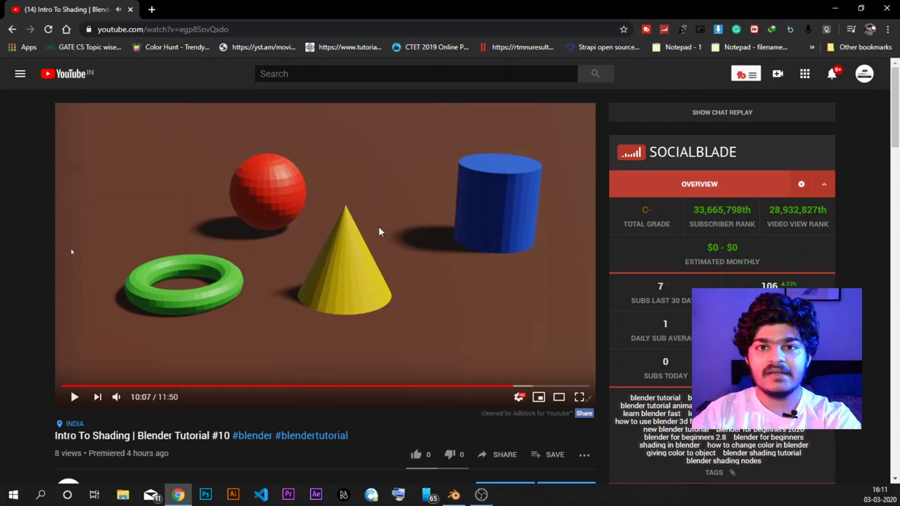
- Switch to Blender, open the Shading workspace for the default cube and enlarge the shader node editor around the Principled BSDF node
left_click(454, 495)
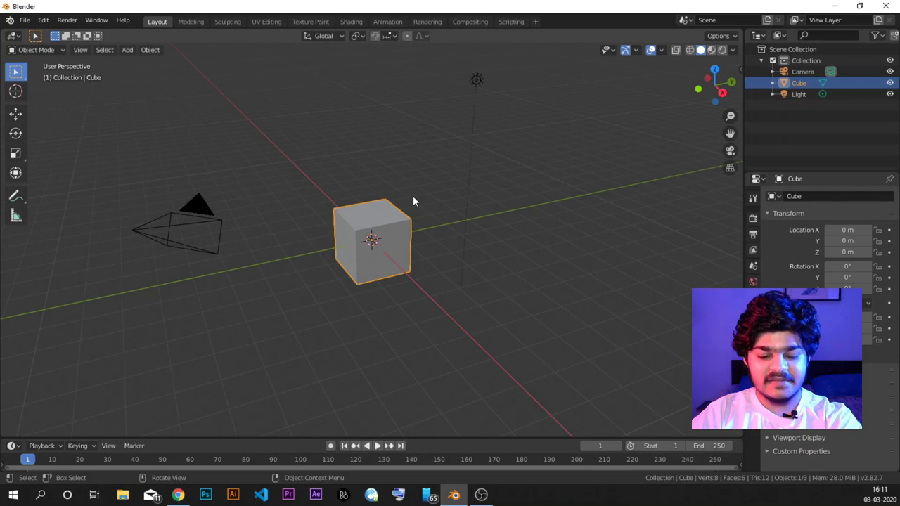
mouse_move(378, 209)
middle_mouse_down()
mouse_move(430, 195)
mouse_move(383, 208)
middle_mouse_up()
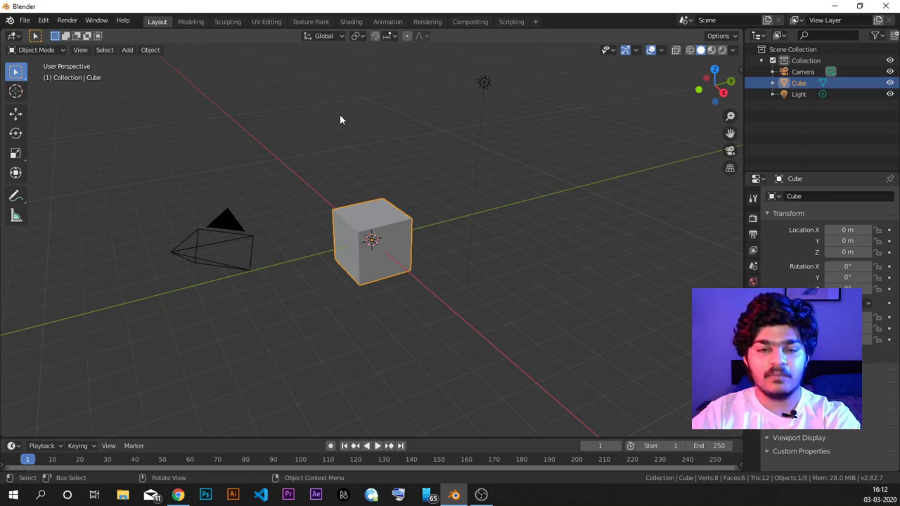
left_click(352, 21)
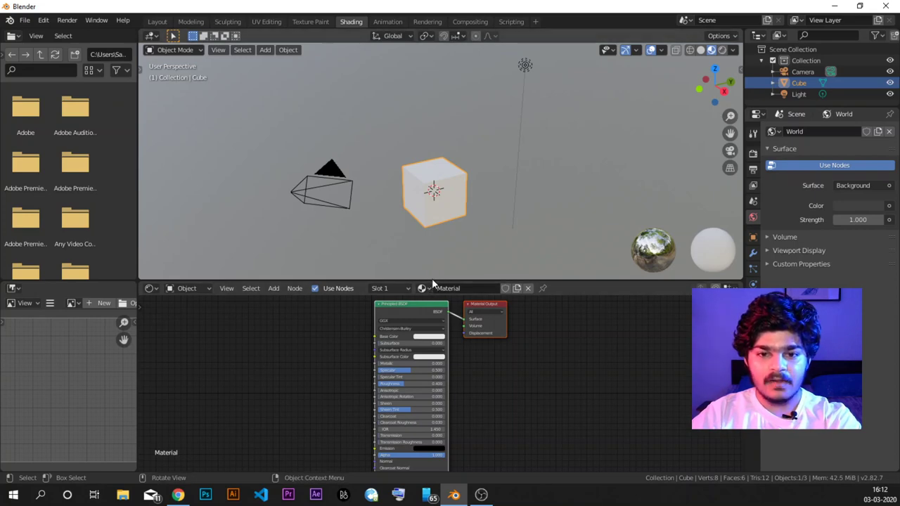
left_click_drag(432, 282, 447, 226)
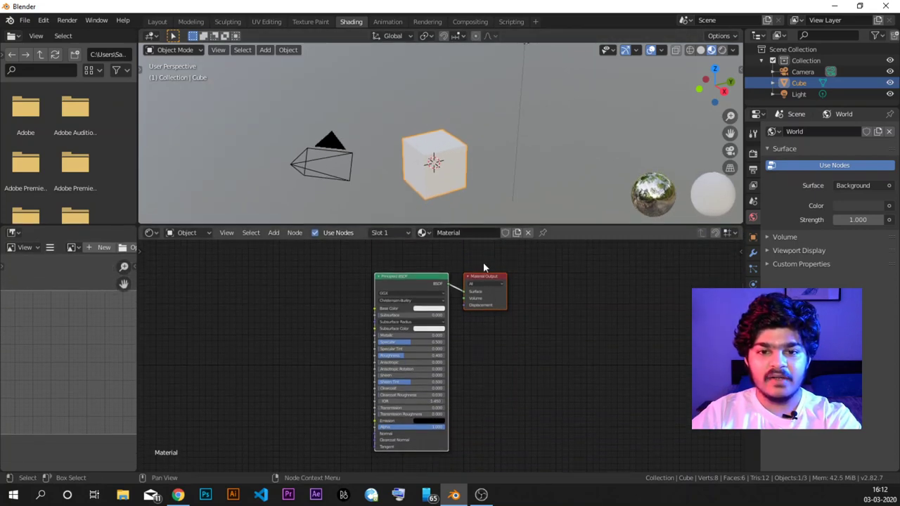
scroll(435, 169, "up", 5)
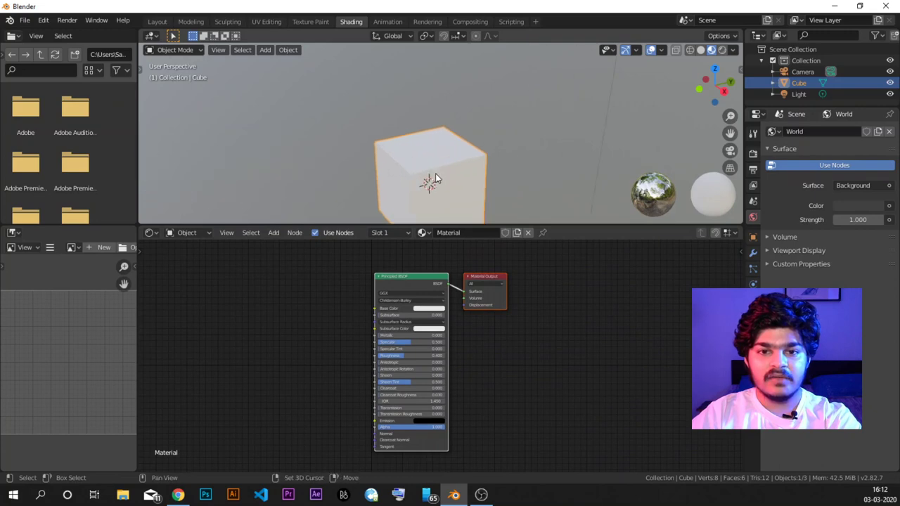
scroll(436, 146, "up", 3)
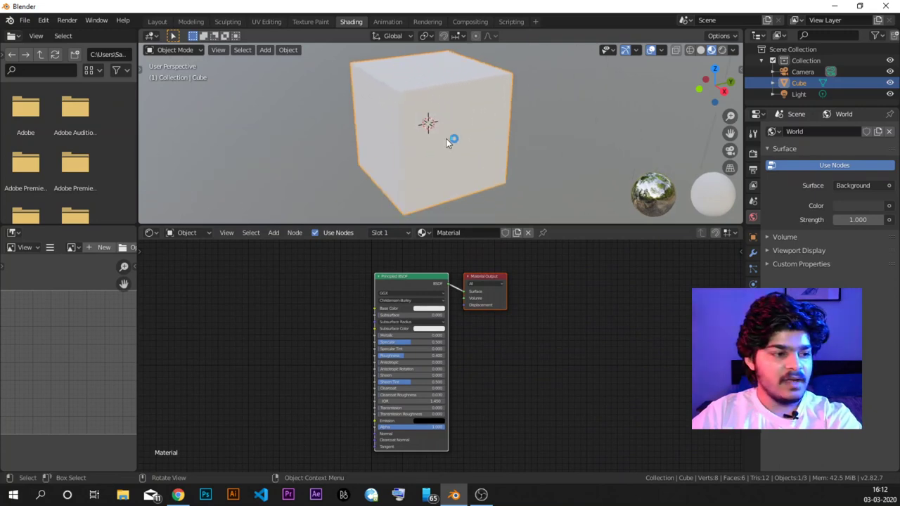
scroll(390, 316, "up", 4)
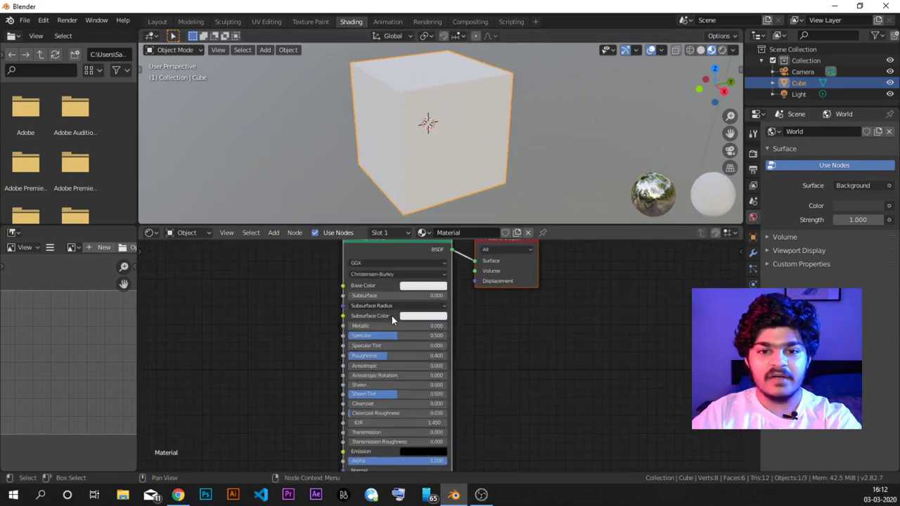
middle_click_drag(405, 294, 406, 370)
scroll(492, 320, "up", 1)
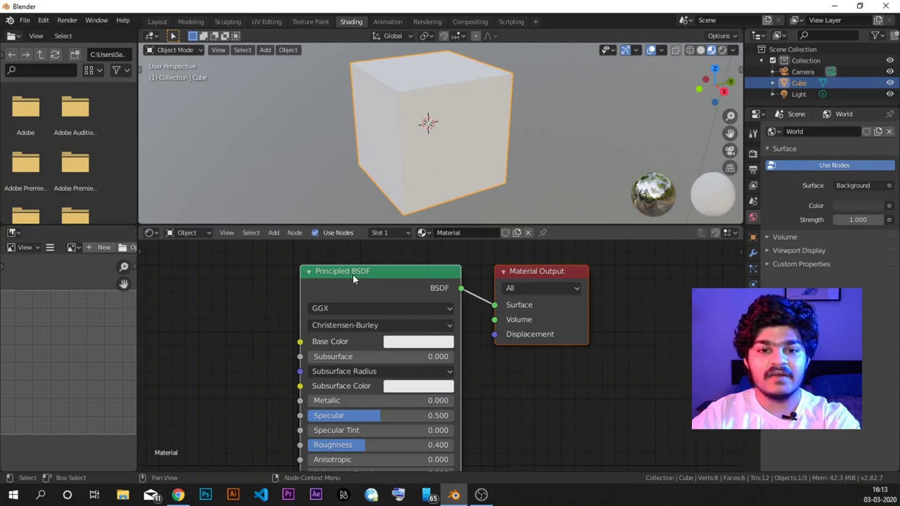
middle_click_drag(383, 295, 424, 267)
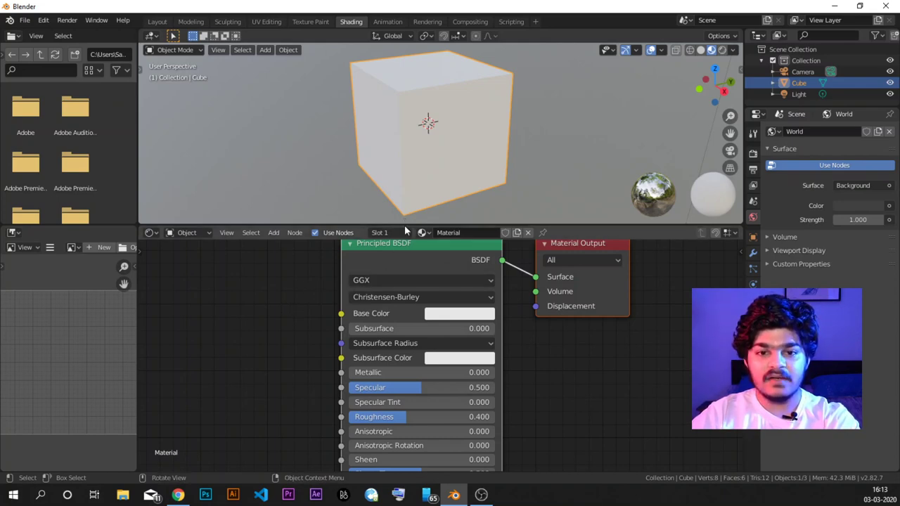
left_click_drag(410, 218, 410, 199)
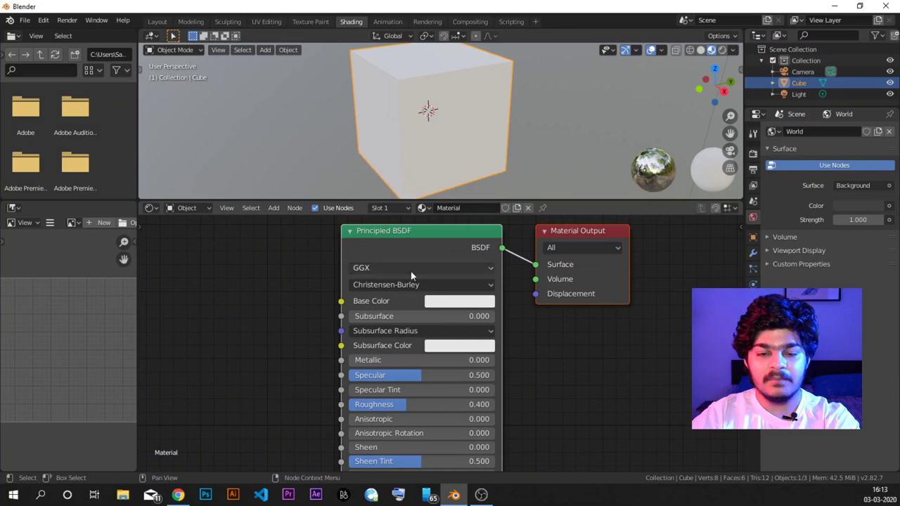
- Try green, pink, red and violet as the Base Color of the cube's Principled BSDF node, adjusting the brightness as well
left_click(468, 302)
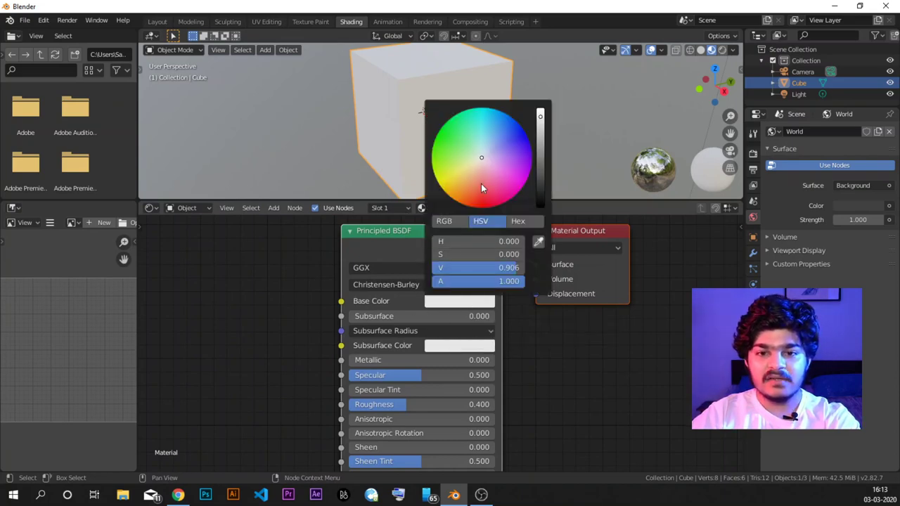
left_click_drag(486, 163, 459, 149)
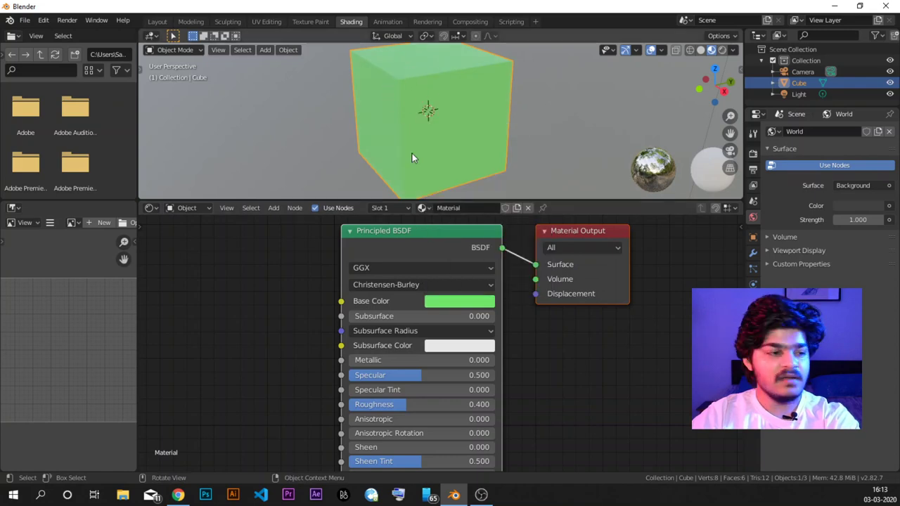
left_click(464, 304)
left_click_drag(514, 195, 497, 176)
mouse_move(541, 120)
left_mouse_down()
mouse_move(541, 207)
mouse_move(542, 110)
left_mouse_up()
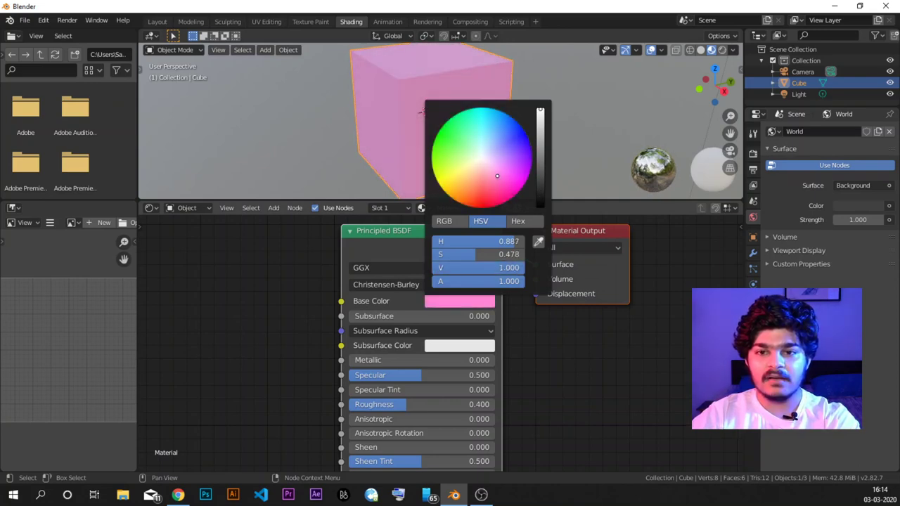
mouse_move(484, 160)
left_mouse_down()
mouse_move(512, 172)
mouse_move(452, 169)
mouse_move(501, 133)
mouse_move(517, 175)
mouse_move(479, 192)
left_mouse_up()
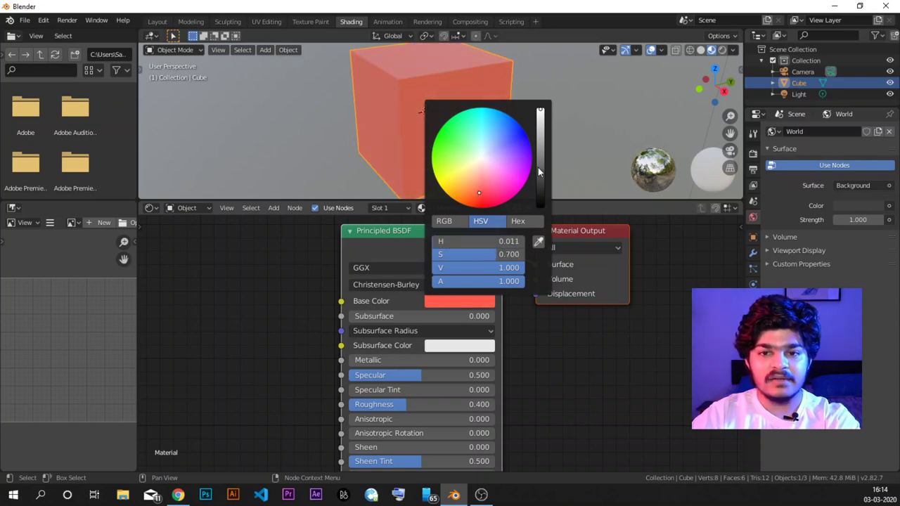
mouse_move(540, 111)
left_mouse_down()
mouse_move(540, 174)
mouse_move(540, 113)
left_mouse_up()
left_click_drag(483, 189, 514, 149)
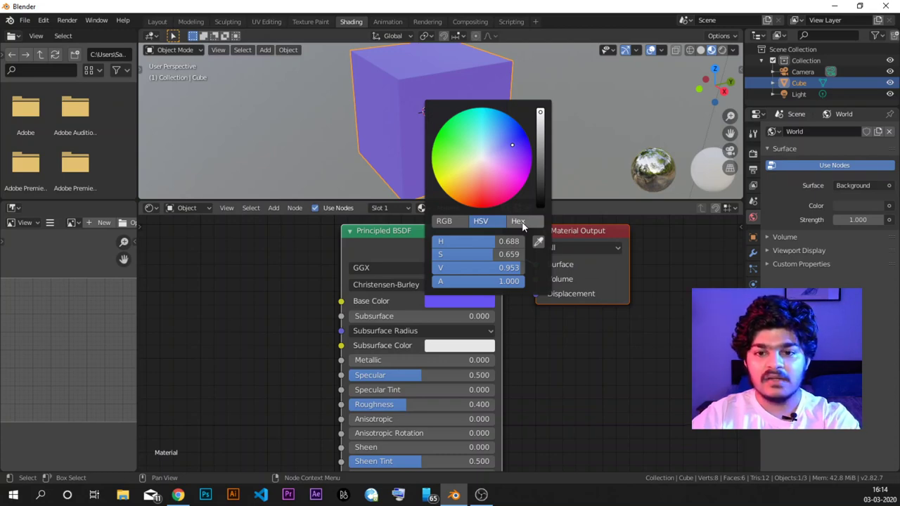
- Compare the Hex, RGB and HSV colour modes while changing the Base Color to a pale mint green
left_click(521, 222)
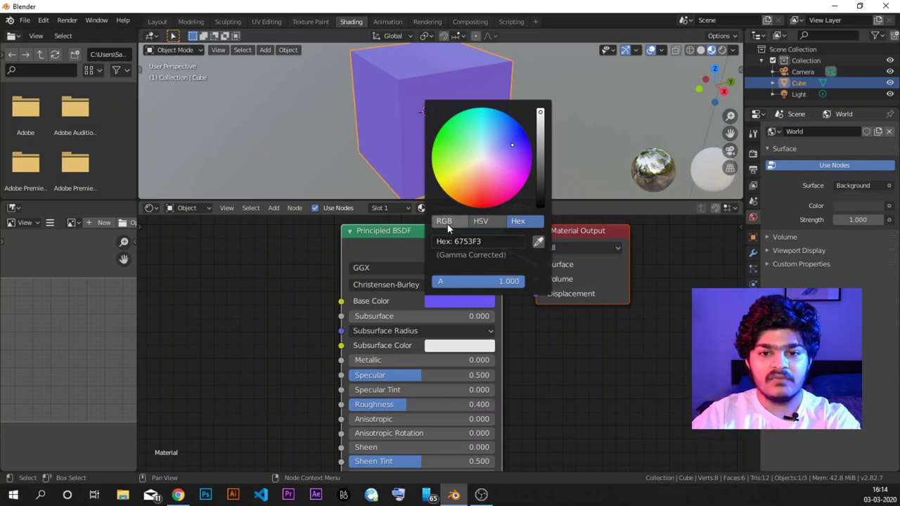
left_click(445, 222)
mouse_move(514, 153)
left_mouse_down()
mouse_move(493, 139)
mouse_move(505, 170)
mouse_move(482, 132)
mouse_move(458, 146)
mouse_move(460, 176)
mouse_move(476, 144)
left_mouse_up()
left_click(481, 222)
left_click(518, 220)
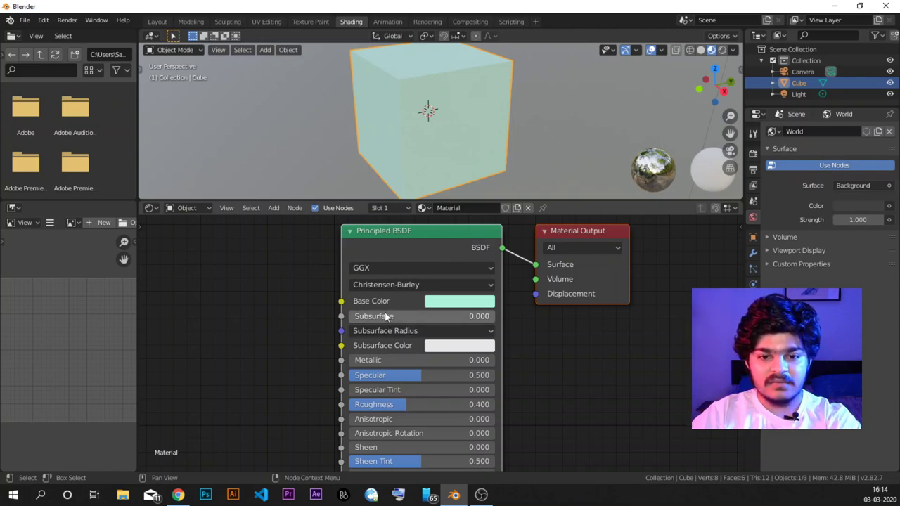
- Set the Principled BSDF node's Subsurface Color to mint green
scroll(399, 306, "down", 2)
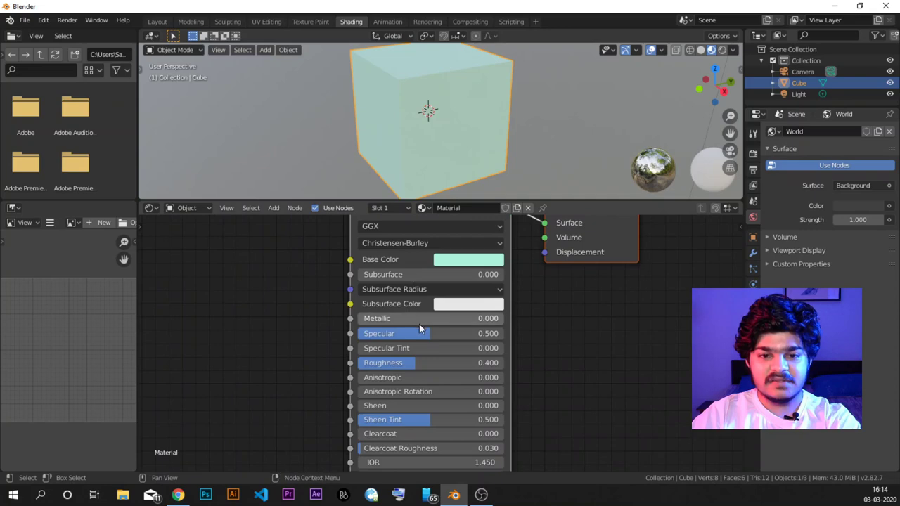
left_click(476, 308)
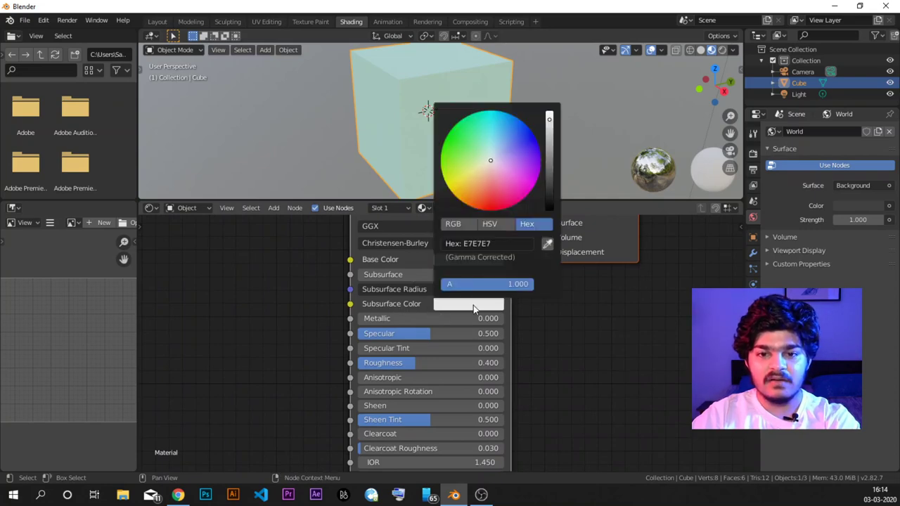
left_click_drag(491, 160, 483, 143)
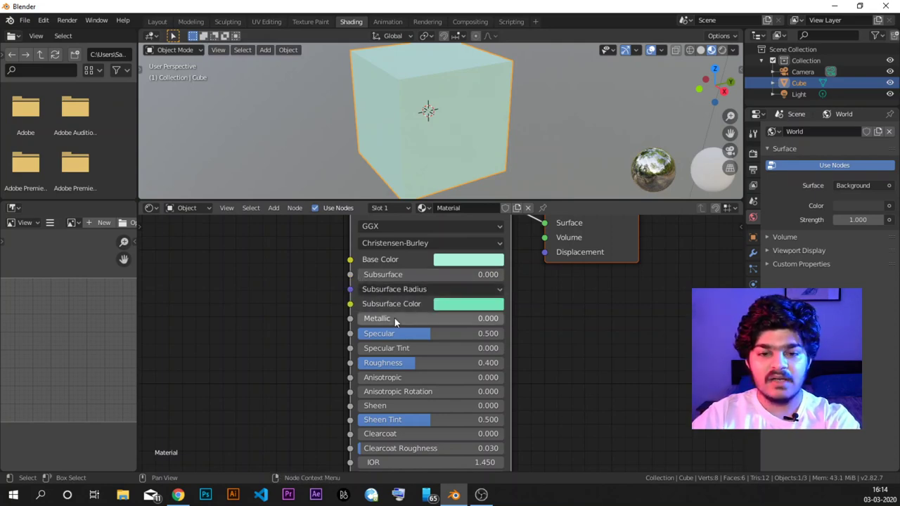
- Set the Principled BSDF node's Metallic value to about 0.023 and its Base Color to pure red
middle_click_drag(364, 327, 367, 301)
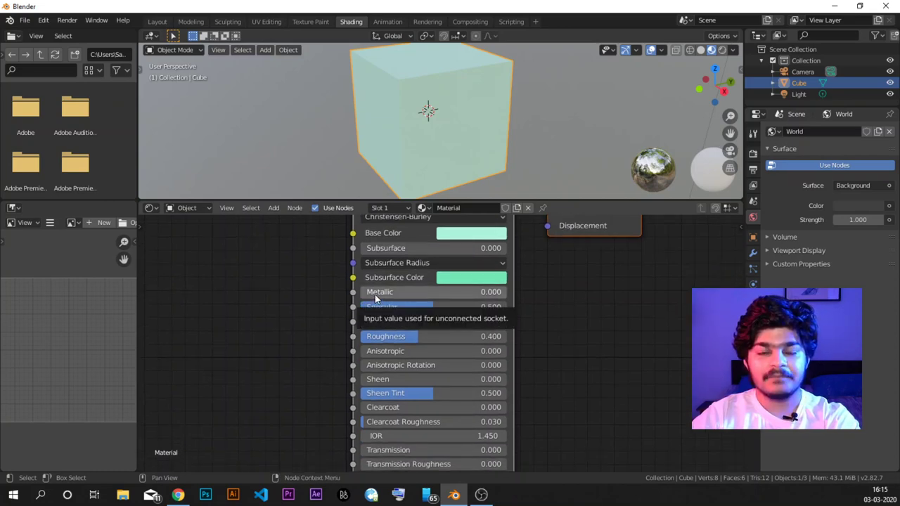
mouse_move(376, 298)
left_mouse_down()
mouse_move(506, 292)
mouse_move(361, 292)
left_mouse_up()
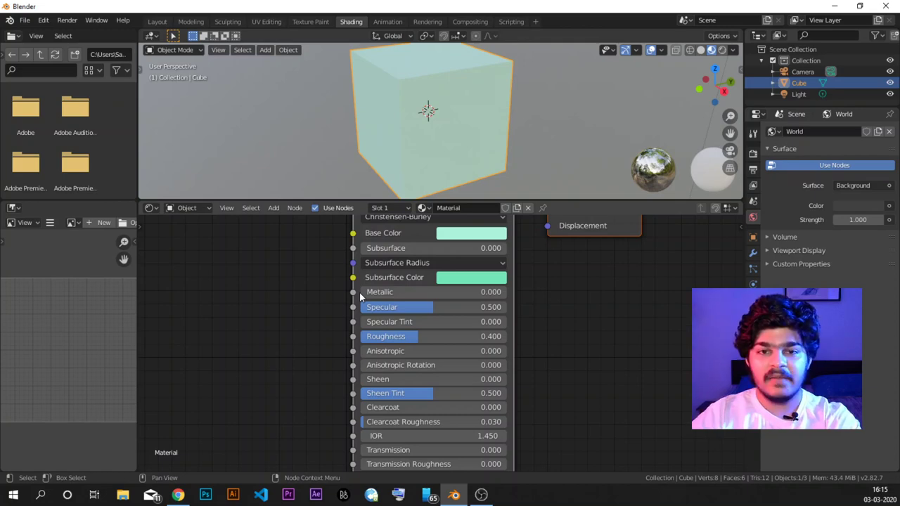
mouse_move(359, 292)
left_mouse_down()
mouse_move(500, 292)
mouse_move(363, 292)
left_mouse_up()
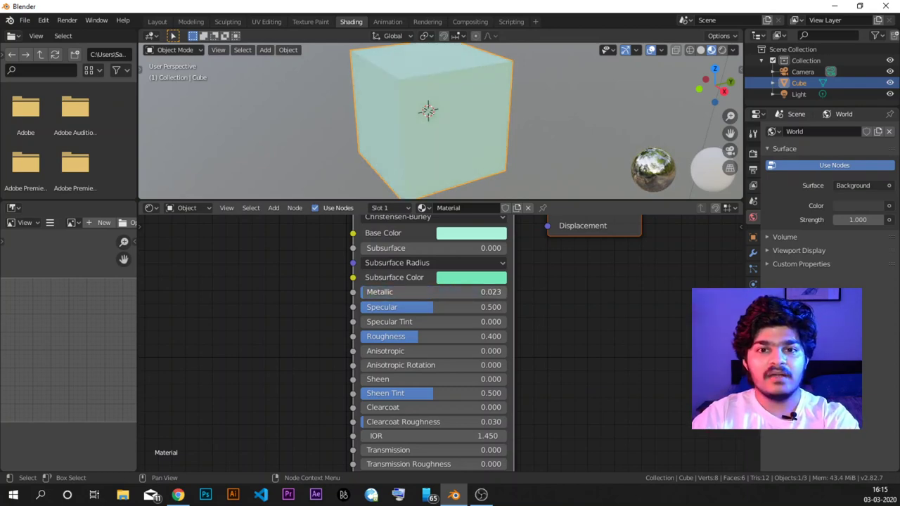
left_click(439, 235)
left_click_drag(497, 93, 493, 139)
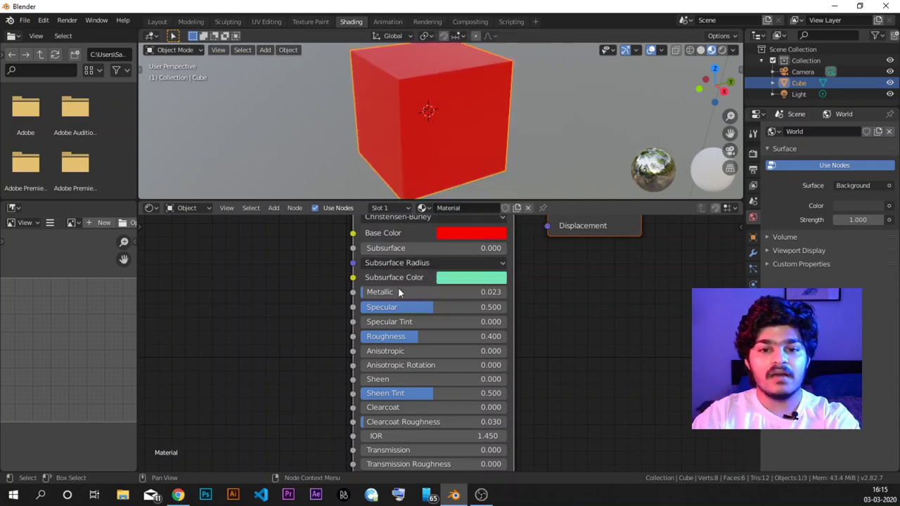
- Test the red cube with Metallic at 1.000 and 0.000, and set the value to about 0.805
left_click_drag(377, 292, 513, 292)
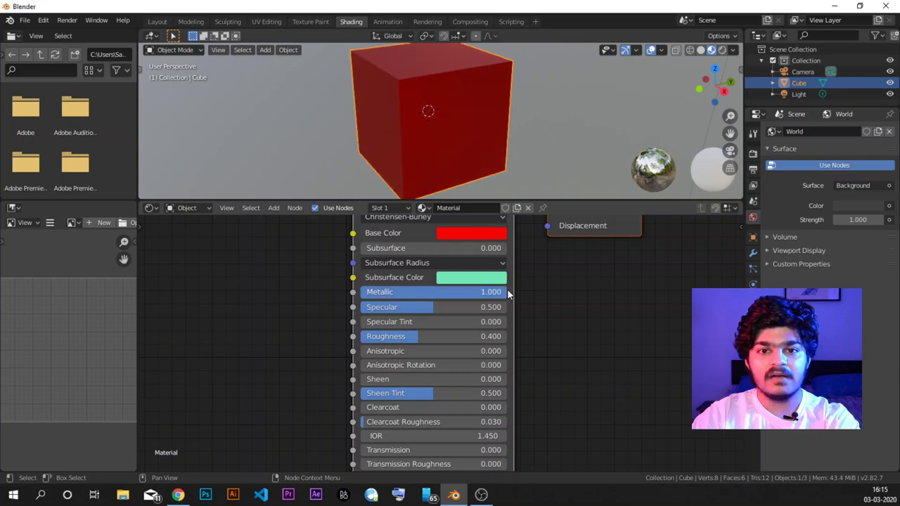
scroll(421, 121, "down", 3)
middle_click_drag(422, 121, 460, 118)
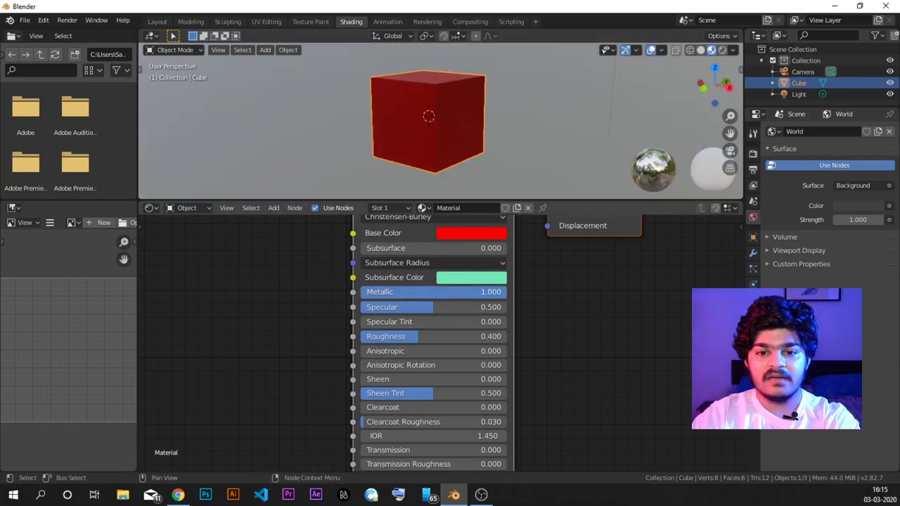
left_click_drag(467, 292, 356, 292)
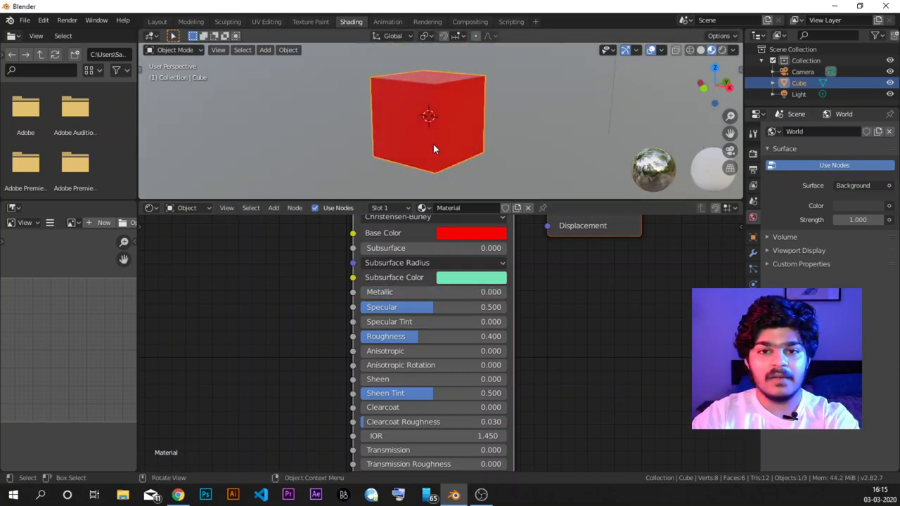
mouse_move(437, 93)
middle_mouse_down()
mouse_move(434, 105)
mouse_move(433, 87)
middle_mouse_up()
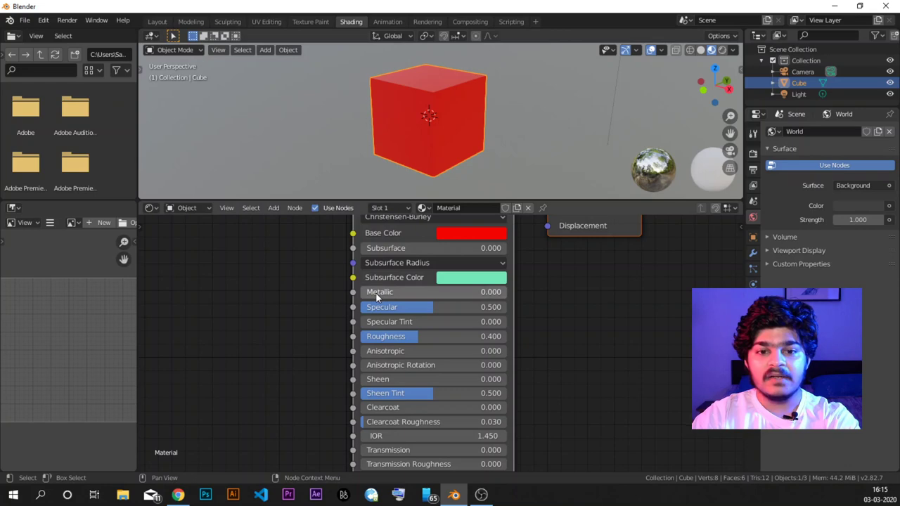
left_click_drag(376, 294, 446, 294)
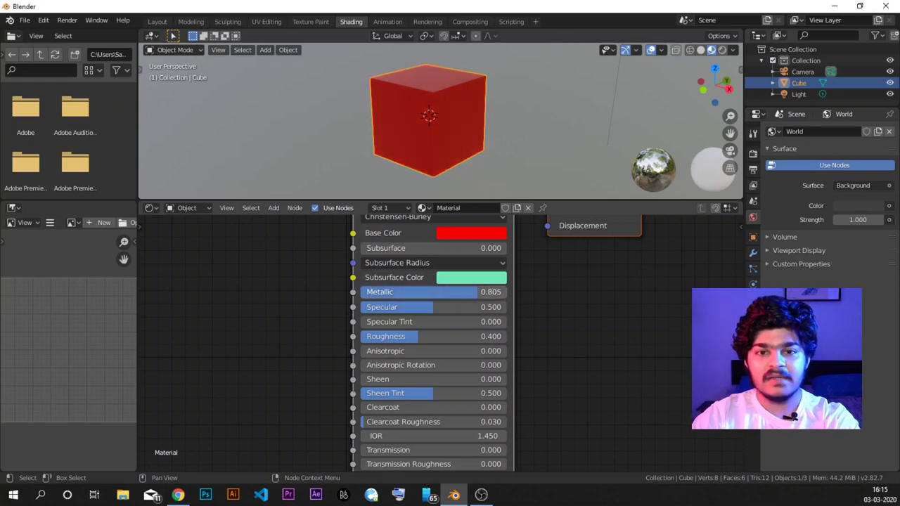
- Lower the cube material's Metallic value to about 0.532, inspect the red cube, and set Metallic to 0.000
middle_click_drag(457, 166, 464, 148)
mouse_move(478, 292)
left_mouse_down()
mouse_move(361, 292)
mouse_move(505, 292)
mouse_move(363, 292)
mouse_move(480, 291)
mouse_move(383, 292)
mouse_move(439, 292)
left_mouse_up()
middle_click_drag(472, 147, 428, 136)
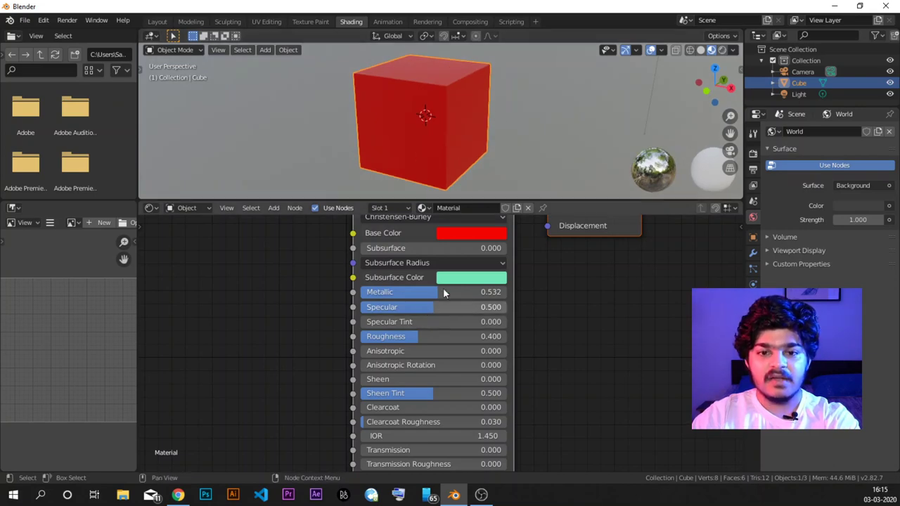
left_click_drag(439, 292, 359, 292)
- Compare the red cube with Specular at 0.000 and at 1.000, and leave Specular at 1.000
mouse_move(433, 307)
left_mouse_down()
mouse_move(361, 307)
mouse_move(474, 307)
left_mouse_up()
middle_click_drag(430, 140, 480, 119)
mouse_move(478, 308)
left_mouse_down()
mouse_move(360, 308)
mouse_move(407, 307)
left_mouse_up()
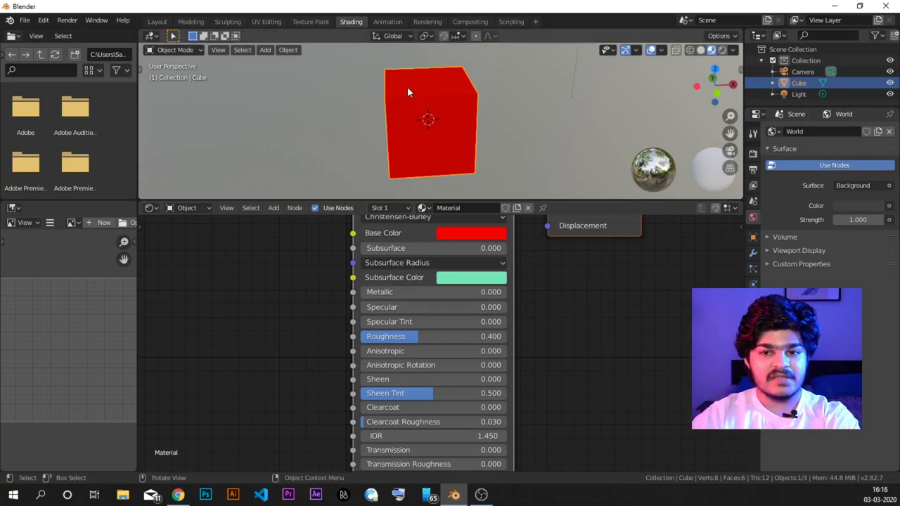
left_click_drag(381, 308, 506, 308)
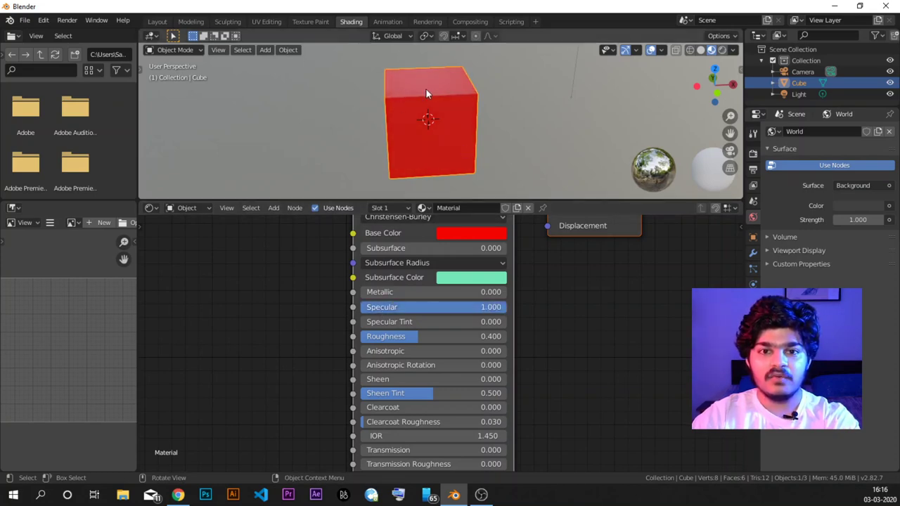
left_click_drag(482, 310, 507, 308)
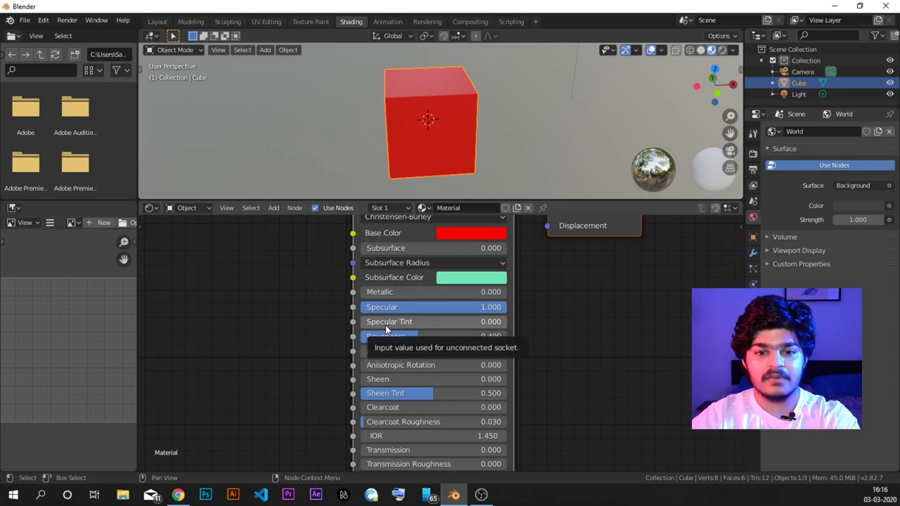
mouse_move(386, 325)
left_mouse_down()
mouse_move(507, 321)
mouse_move(362, 321)
mouse_move(505, 321)
mouse_move(377, 322)
left_mouse_up()
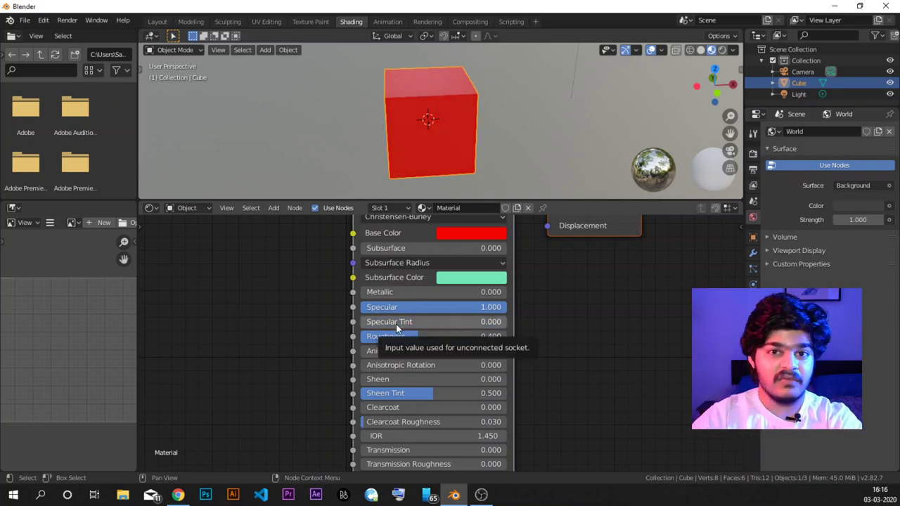
- Set the material's Roughness to 0.000 and inspect the reflections on the cube's different faces
mouse_move(412, 335)
left_mouse_down()
mouse_move(505, 337)
mouse_move(361, 337)
left_mouse_up()
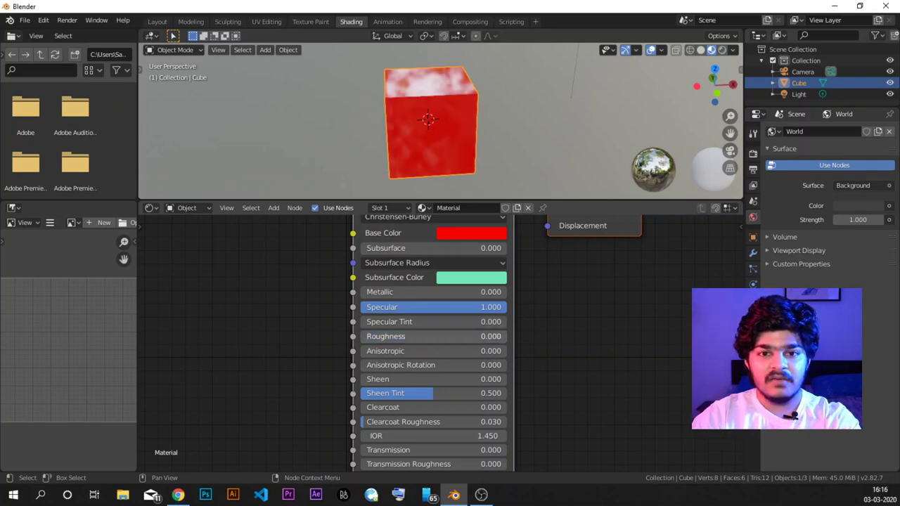
middle_click_drag(456, 103, 513, 106)
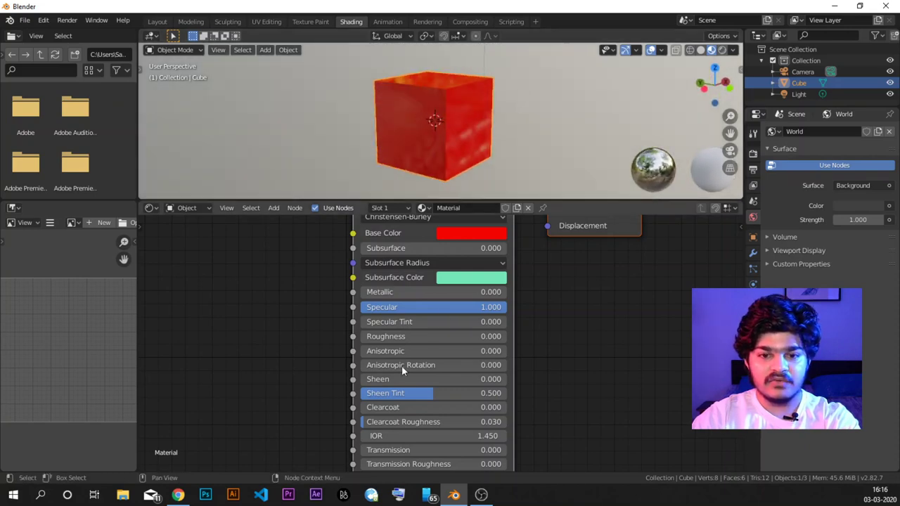
middle_click_drag(468, 177, 485, 166)
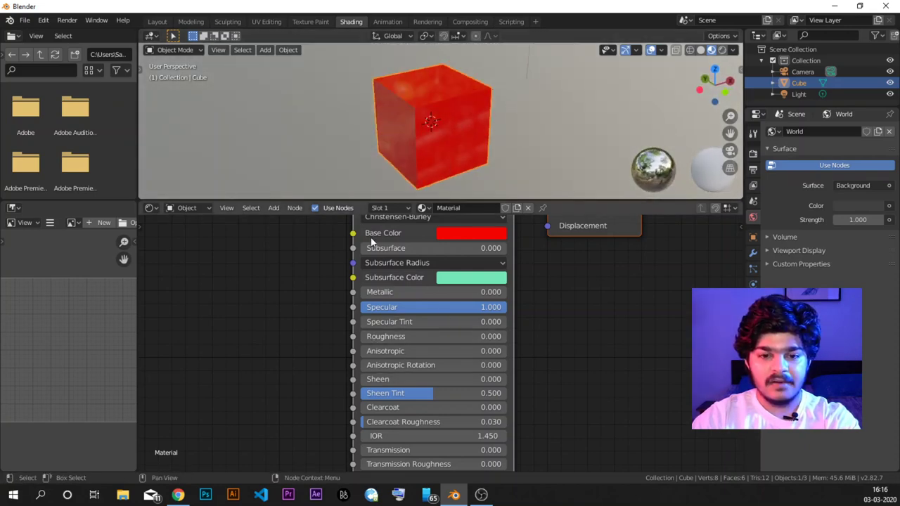
middle_click_drag(447, 127, 403, 122)
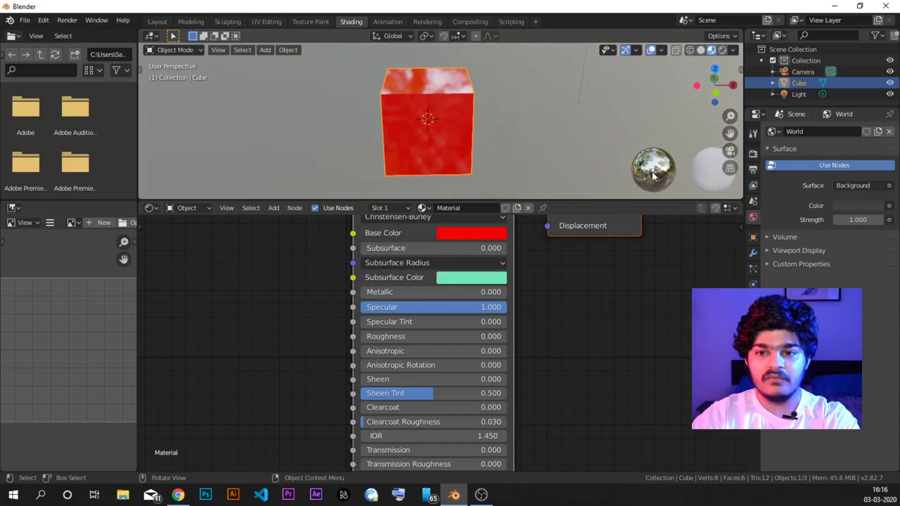
- Change the viewport shading environment to the grassy field with blue sky and inspect the cube under it
left_click(555, 137)
middle_click_drag(463, 100, 434, 88)
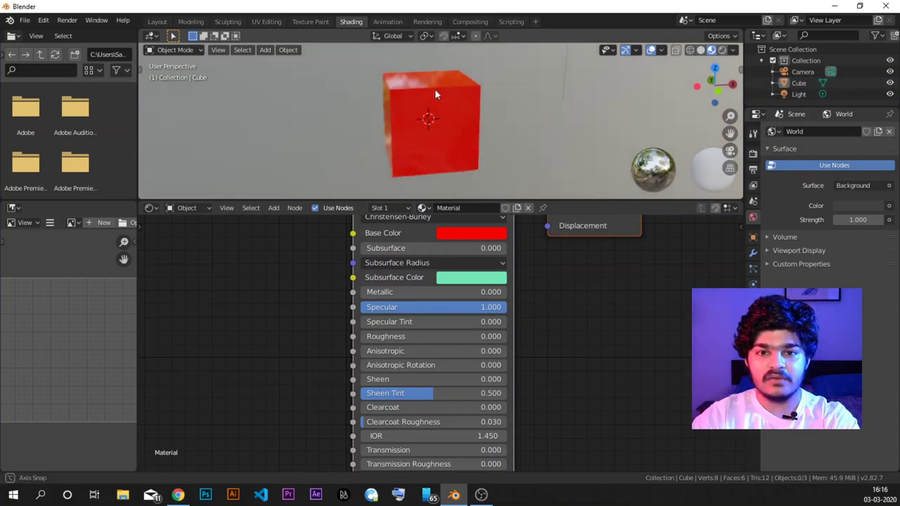
left_click(733, 50)
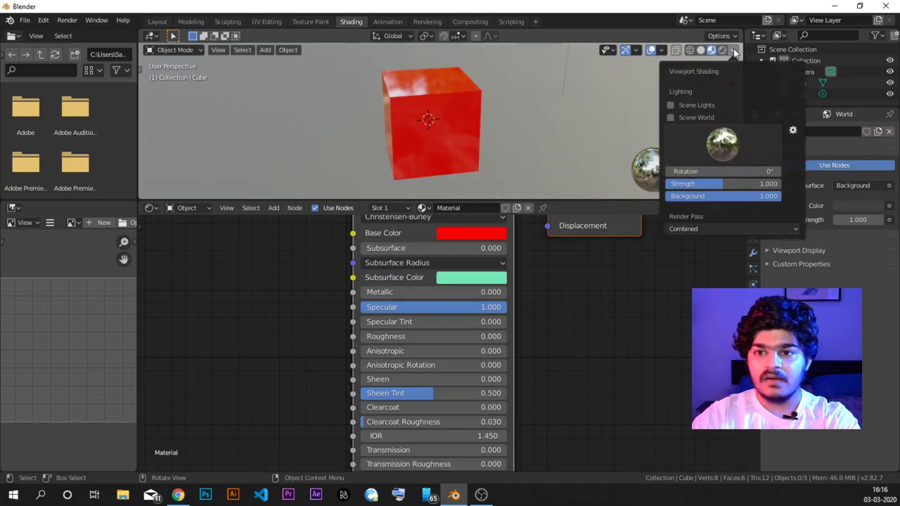
left_click(723, 144)
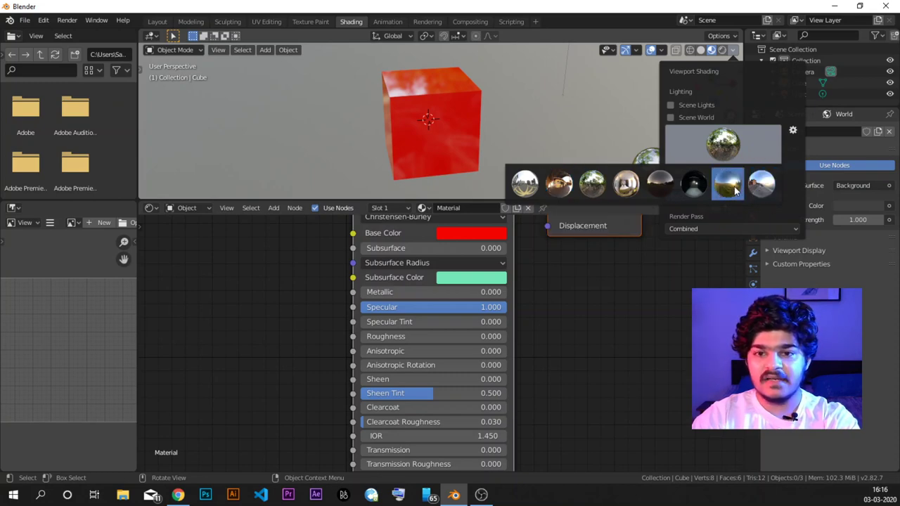
left_click(736, 187)
middle_click_drag(479, 145, 466, 127)
- Set the Base Color to off-white and Metallic to 1.000 to turn the cube into a mirror-like metal
left_click(461, 234)
left_click_drag(496, 132, 494, 88)
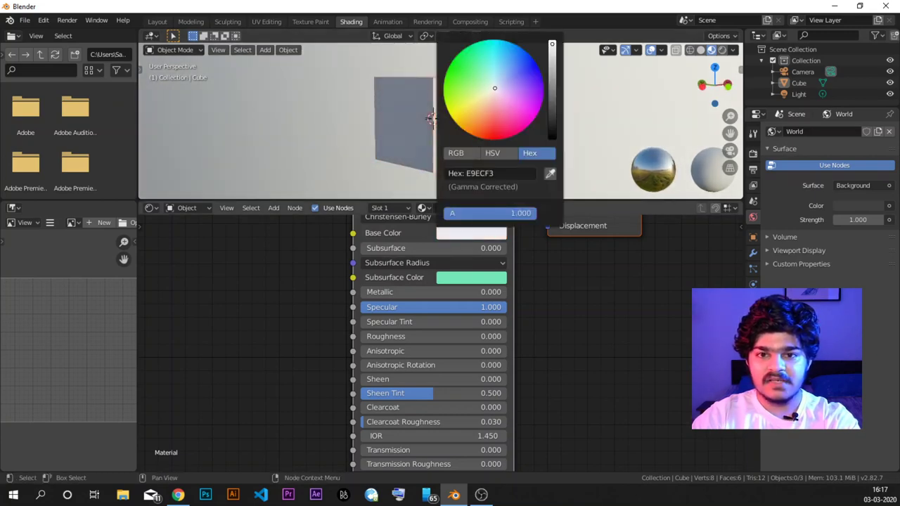
left_click(553, 47)
middle_click_drag(406, 146, 422, 137)
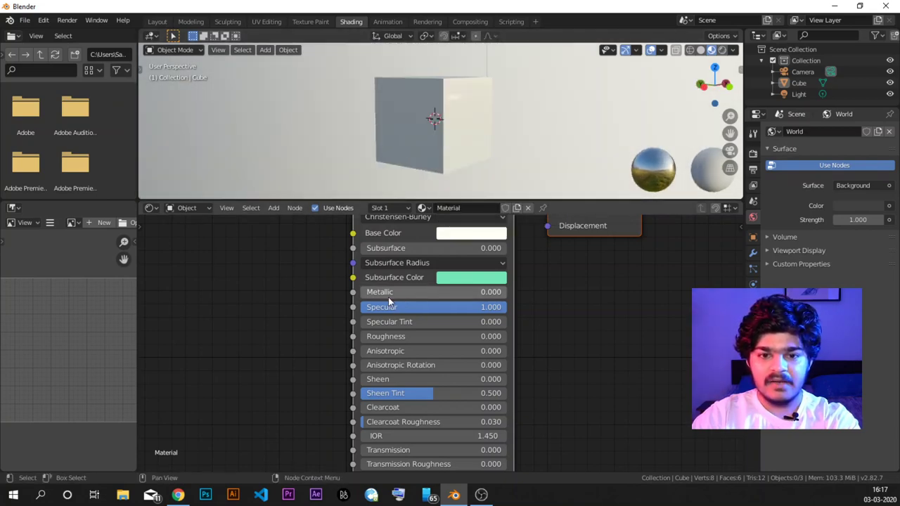
left_click_drag(386, 295, 536, 294)
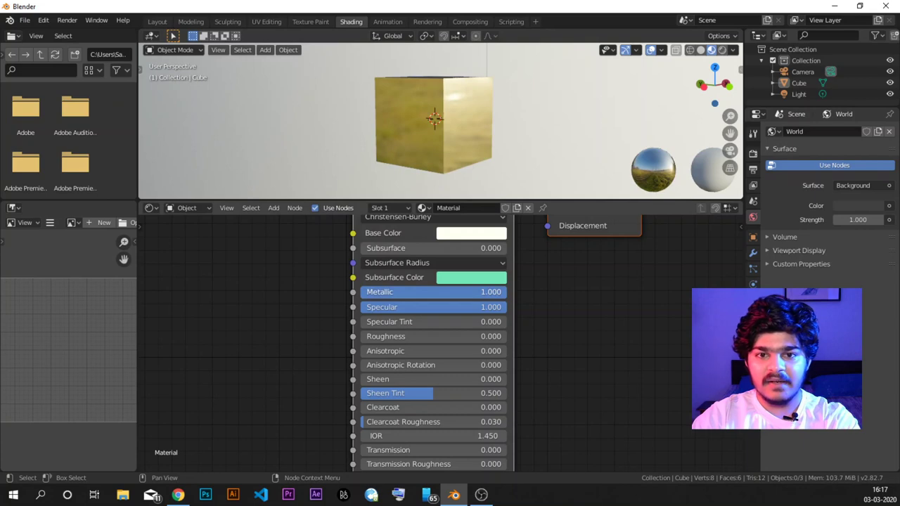
middle_click_drag(461, 154, 363, 143)
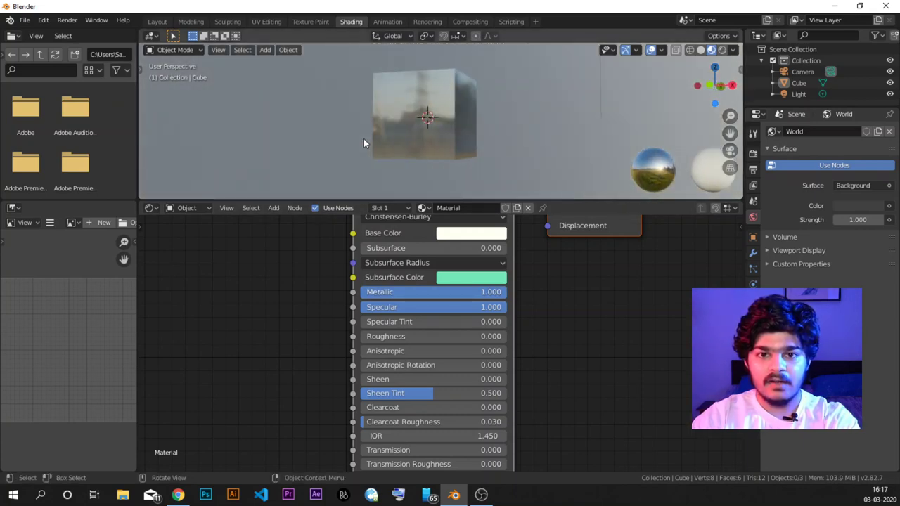
- Set Specular to 0.000, try Roughness at about 0.032, and return Roughness to 0.000
left_click_drag(464, 308, 417, 304)
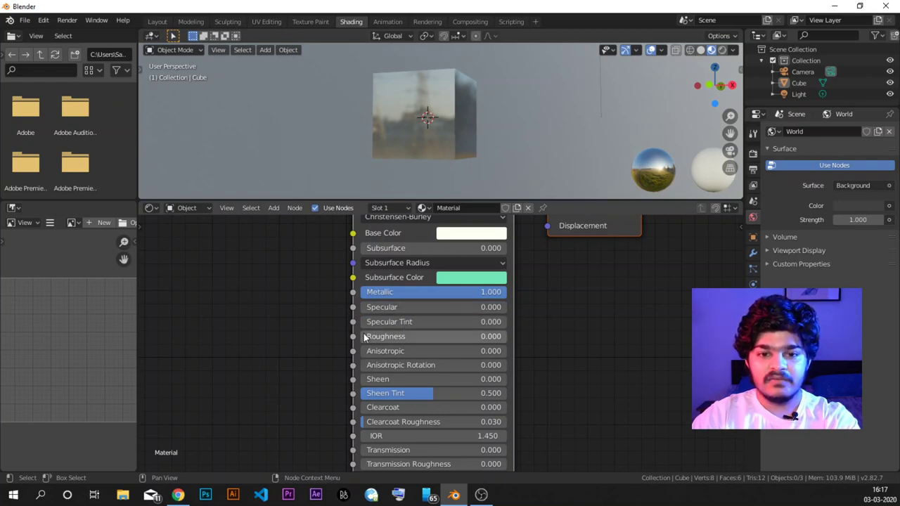
left_click_drag(365, 339, 366, 339)
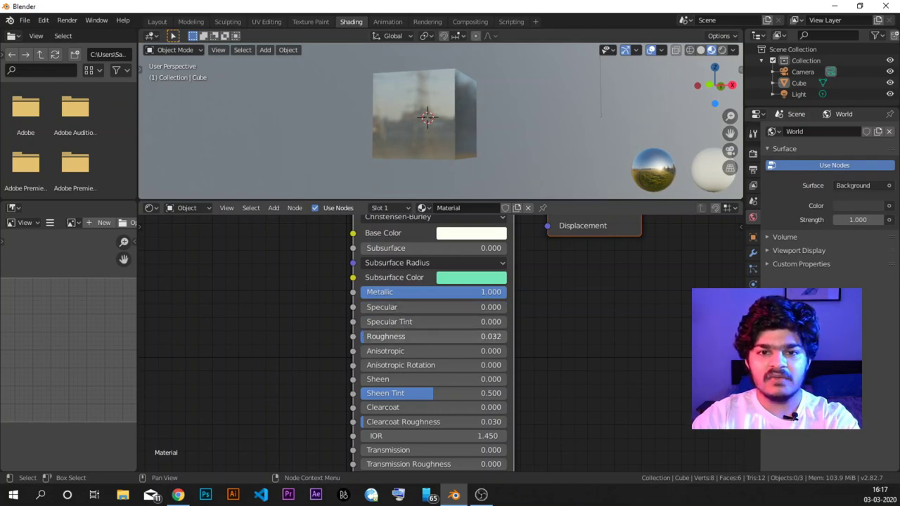
left_click_drag(366, 339, 362, 339)
middle_click_drag(447, 115, 485, 124)
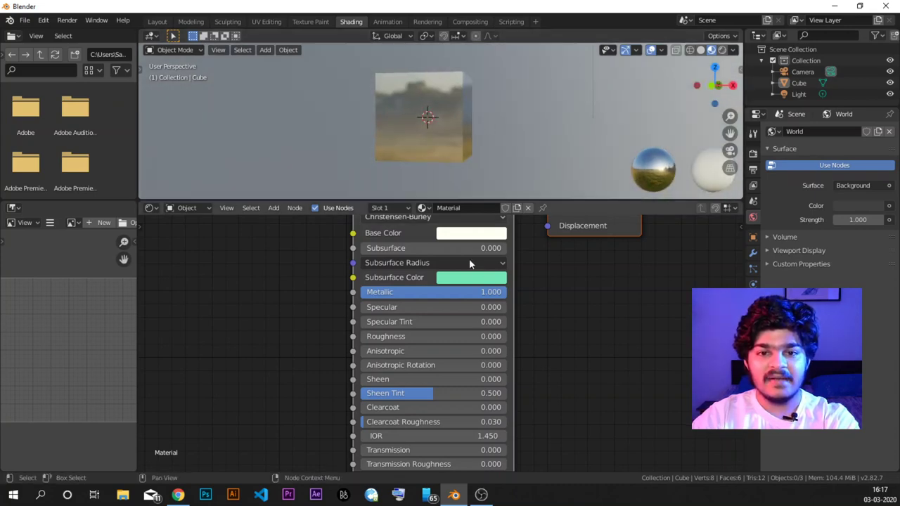
- Set Metallic to 0.000 and Roughness to about 0.264, and change the cube's Base Color to light red
left_click_drag(392, 294, 362, 294)
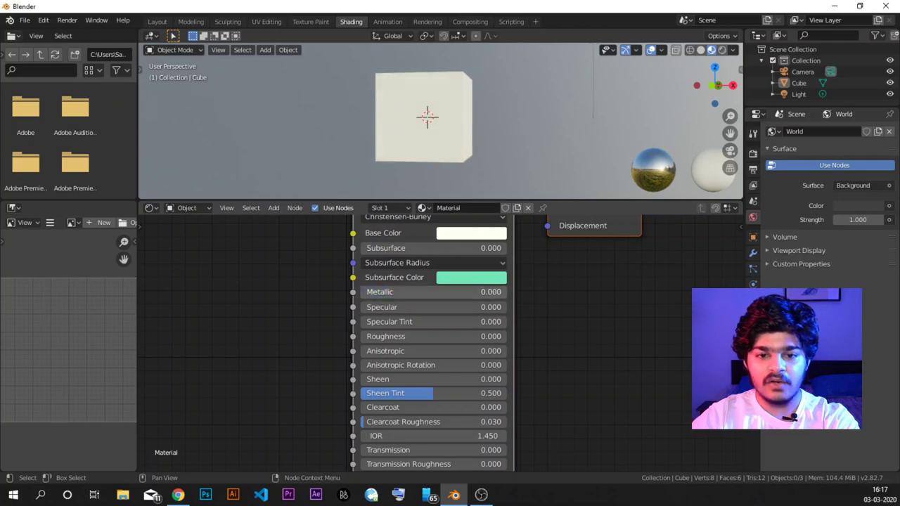
left_click_drag(380, 336, 399, 336)
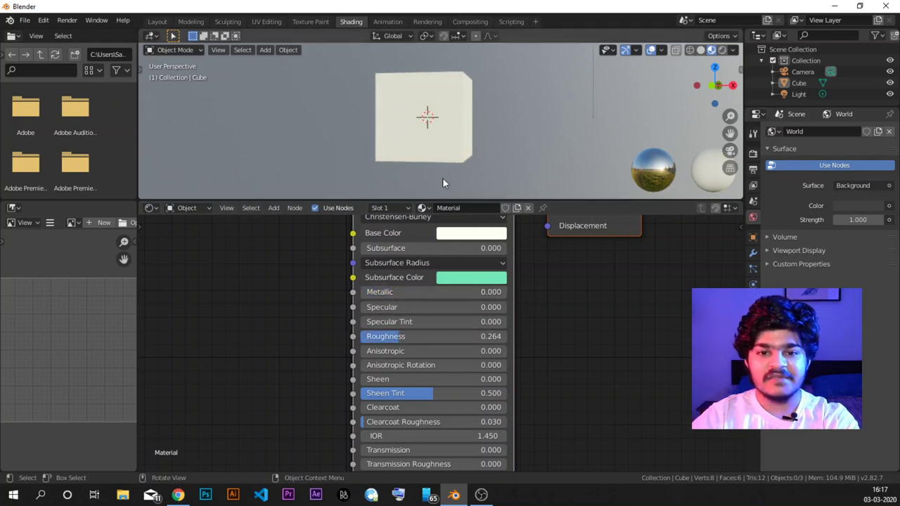
left_click(468, 233)
left_click(505, 122)
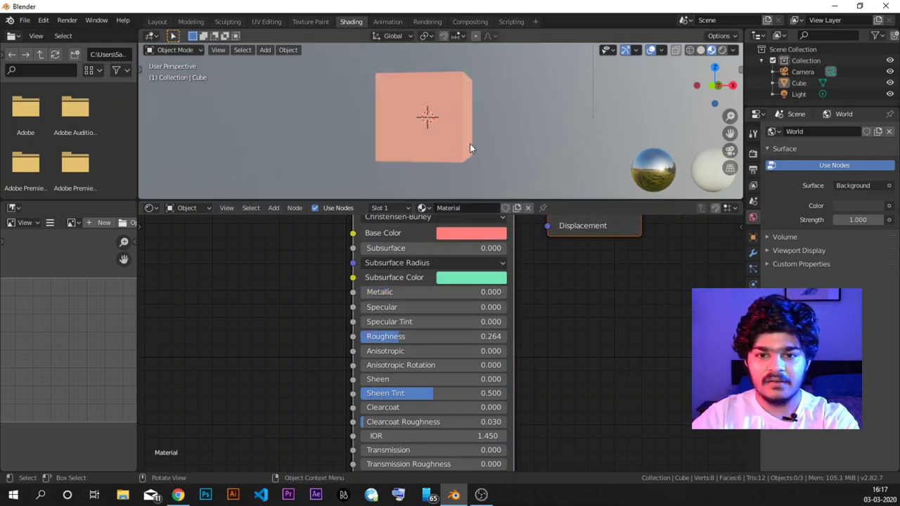
left_click(451, 126)
left_click(464, 233)
left_click(493, 124)
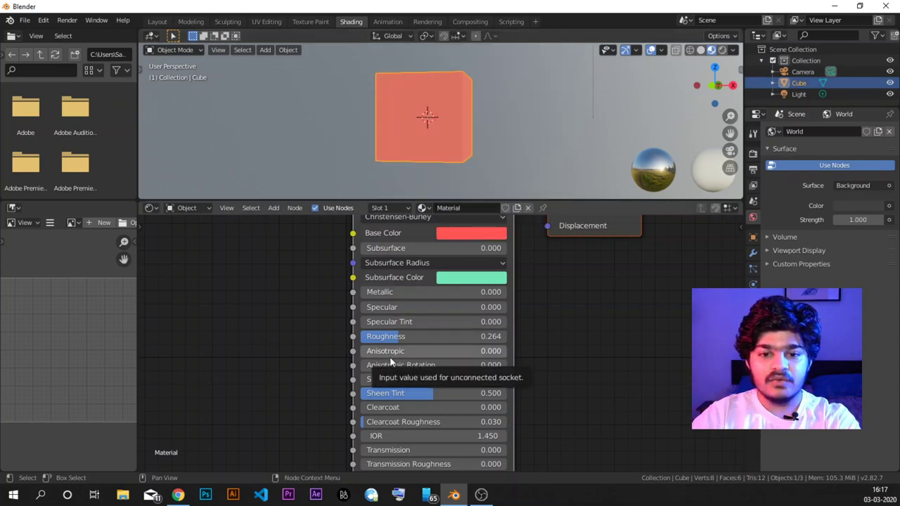
- Set the material's Anisotropic value to about 0.668, Metallic to 1.000 and Roughness to 0.000
left_click_drag(390, 357, 485, 357)
middle_click_drag(444, 127, 455, 187)
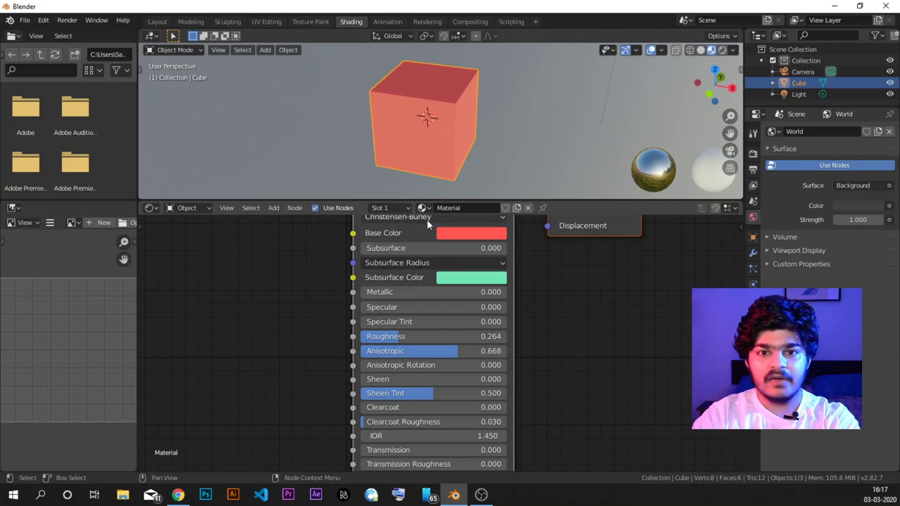
left_click_drag(380, 292, 505, 292)
left_click_drag(424, 337, 373, 336)
middle_click_drag(450, 140, 485, 91)
- Test different Anisotropic and Anisotropic Rotation values on the metallic cube, ending at about 0.564 and 0.273
left_click_drag(429, 351, 453, 351)
mouse_move(403, 367)
left_mouse_down()
mouse_move(430, 366)
mouse_move(414, 366)
left_mouse_up()
middle_click_drag(443, 138, 491, 106)
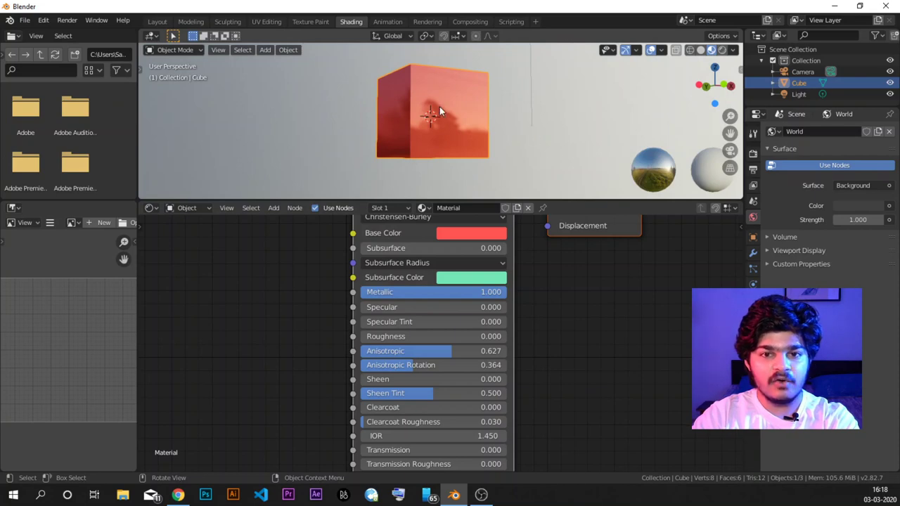
middle_click_drag(424, 123, 448, 159)
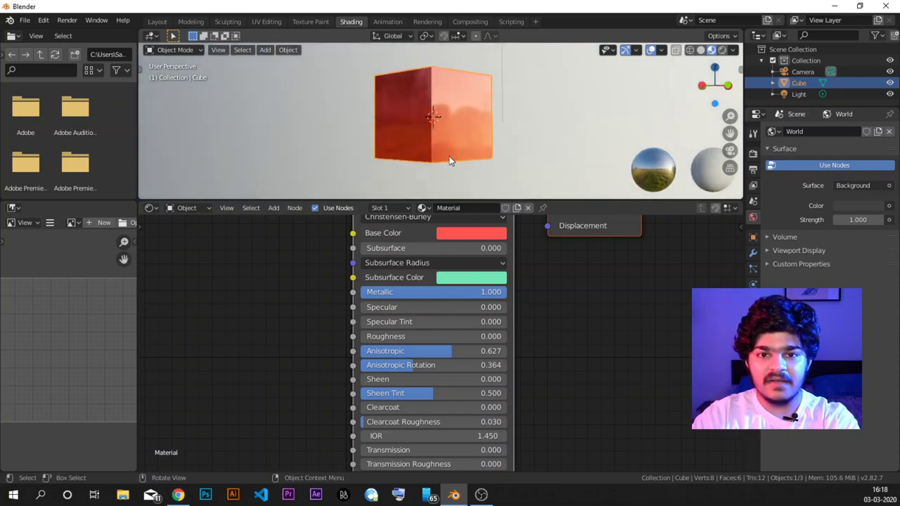
mouse_move(414, 351)
left_mouse_down()
mouse_move(352, 350)
mouse_move(493, 351)
mouse_move(402, 360)
left_mouse_up()
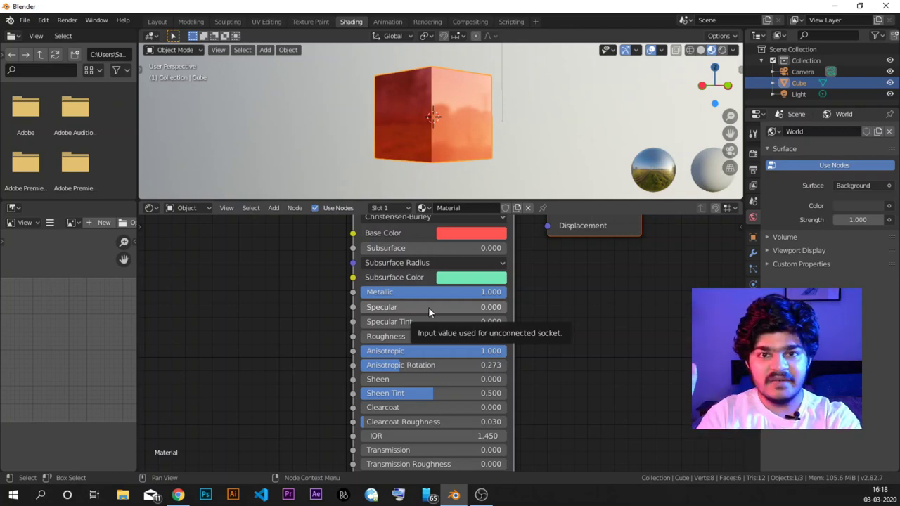
left_click_drag(428, 353, 322, 354)
left_click_drag(400, 351, 442, 351)
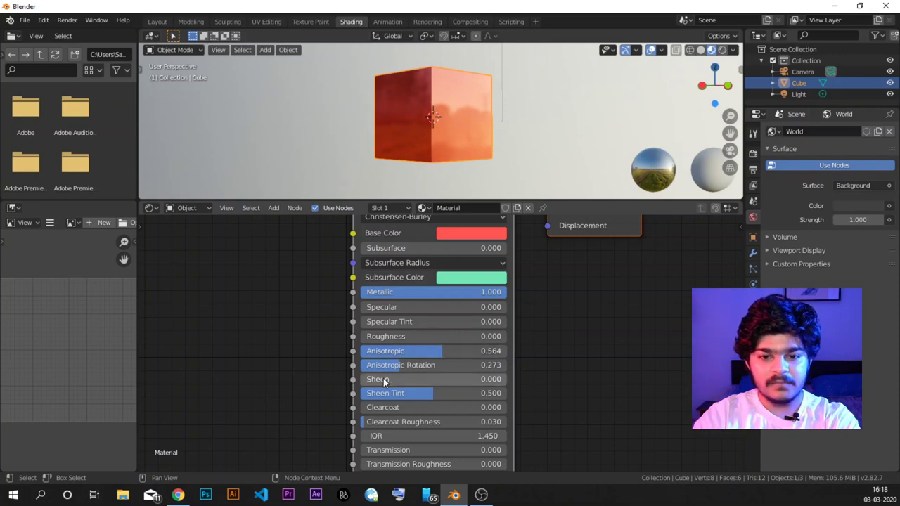
- Set Sheen to about 0.250, Sheen Tint to about 0.495 and Clearcoat to 1.000, inspecting the cube from several angles
mouse_move(387, 377)
left_mouse_down()
mouse_move(505, 378)
mouse_move(370, 377)
left_mouse_up()
left_click_drag(422, 391, 459, 378)
middle_click_drag(460, 111, 407, 117)
left_click_drag(402, 406, 462, 405)
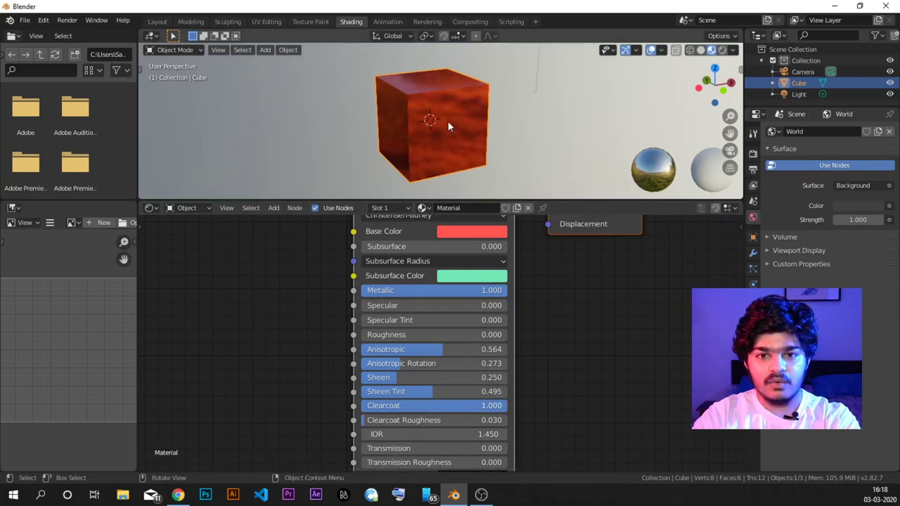
middle_click_drag(450, 135, 457, 120)
- Set Roughness to about 0.095 and reduce Anisotropic, Metallic and Clearcoat Roughness to 0.000
left_click_drag(410, 334, 338, 349)
left_click_drag(410, 291, 332, 291)
left_click_drag(394, 290, 366, 290)
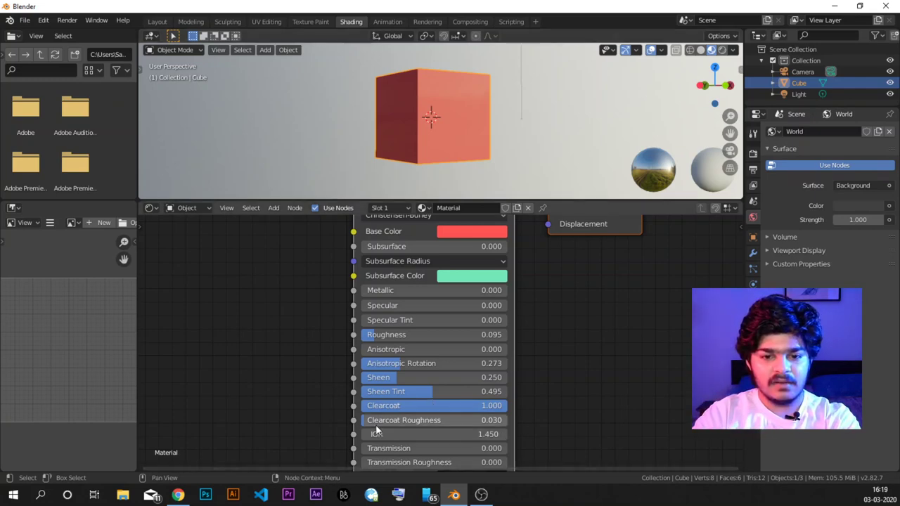
middle_click_drag(424, 120, 530, 138)
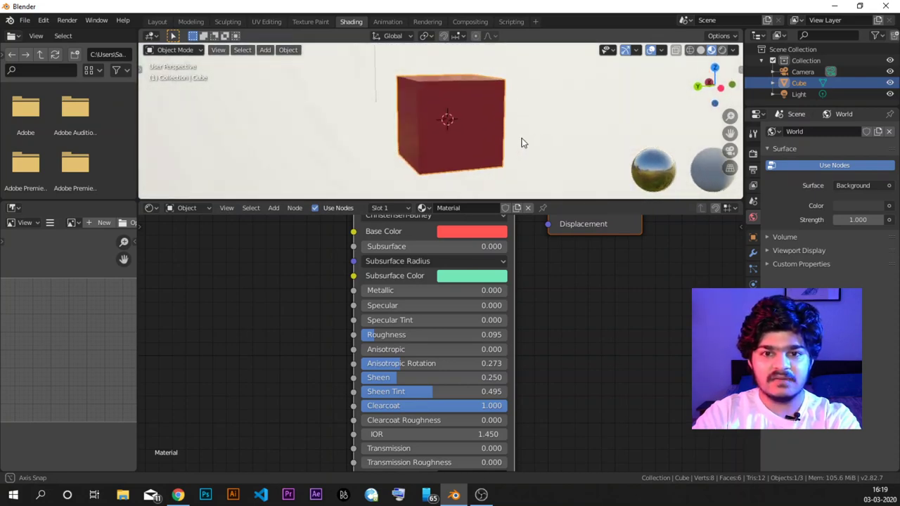
- Set Roughness to 1.000 and compare the cube with Clearcoat at 1.000, 0.000 and about 0.023
left_click_drag(371, 335, 508, 334)
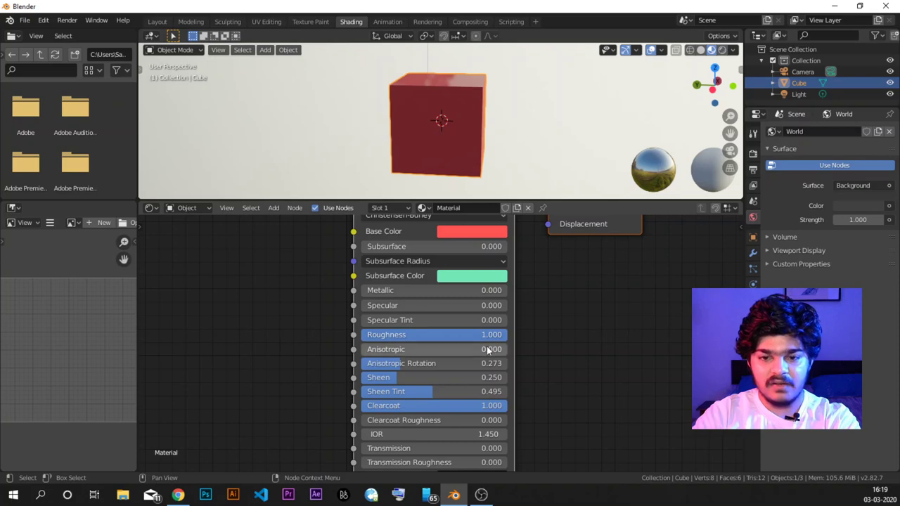
middle_click_drag(445, 110, 418, 92)
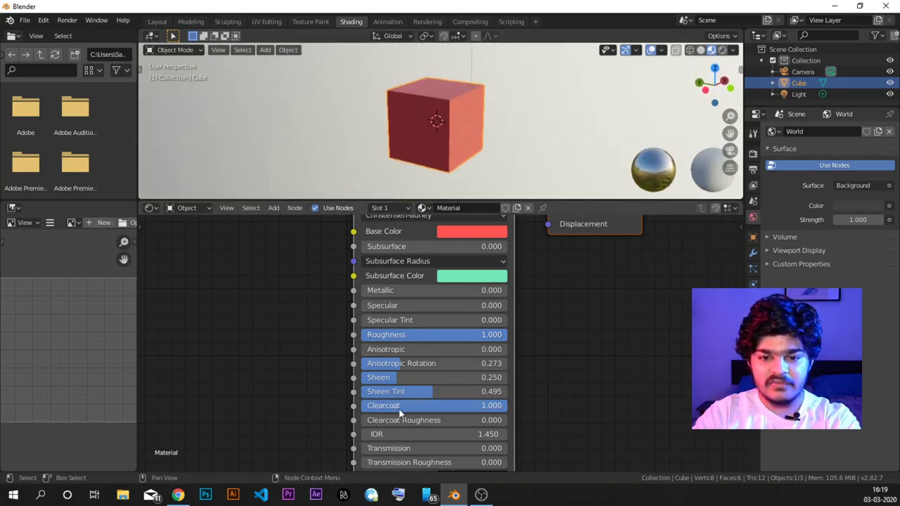
middle_click_drag(463, 143, 446, 104)
left_click_drag(473, 406, 364, 412)
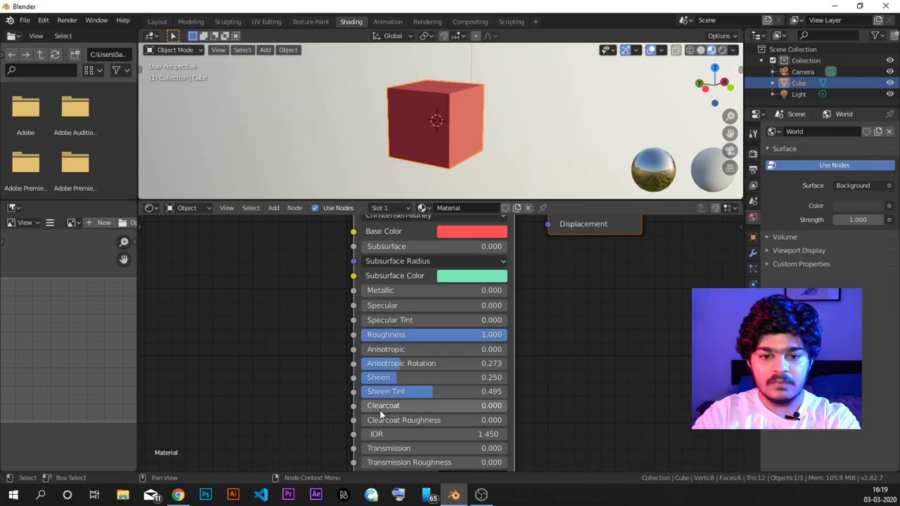
middle_click_drag(439, 116, 420, 98)
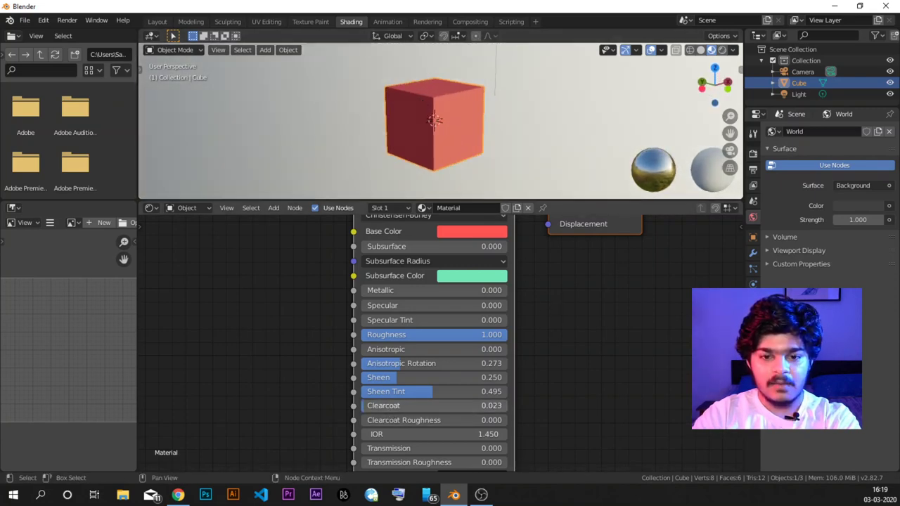
- Compare the cube with Clearcoat raised and lowered, ending with Clearcoat at 0.000 and Roughness at about 0.468
left_click_drag(395, 407, 492, 406)
middle_click_drag(443, 119, 468, 132)
left_click_drag(480, 406, 365, 405)
left_click_drag(422, 334, 353, 335)
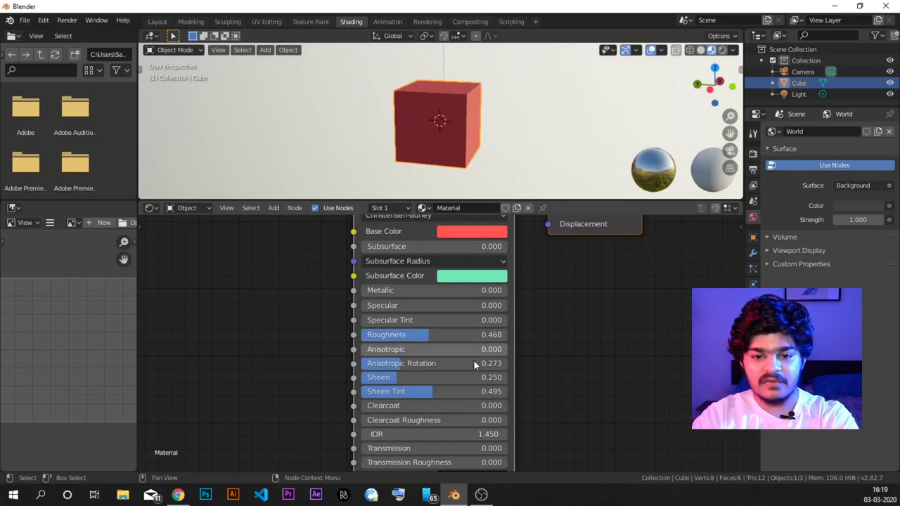
- Try varying the cube material's IOR, lowering it to 0.000
middle_click_drag(488, 368, 499, 275)
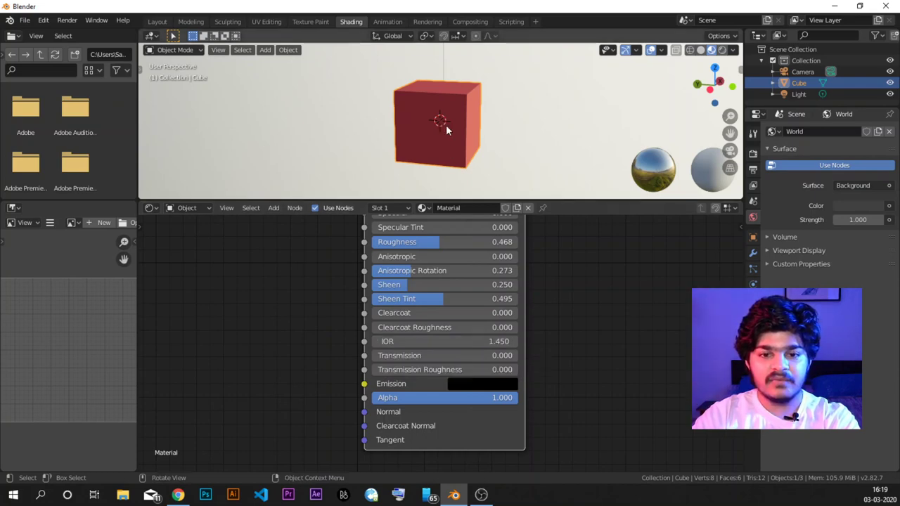
middle_click_drag(446, 124, 463, 140)
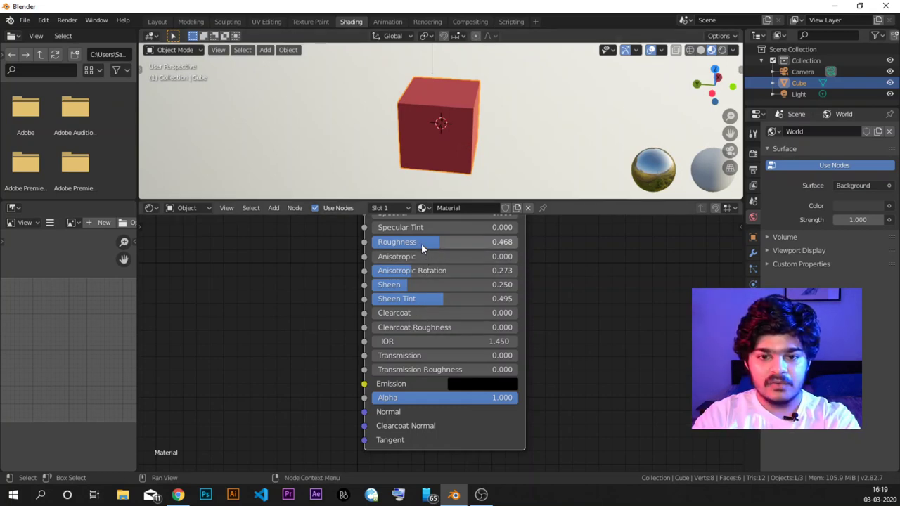
scroll(458, 310, "up", 2, "shift")
scroll(450, 330, "down", 2, "shift")
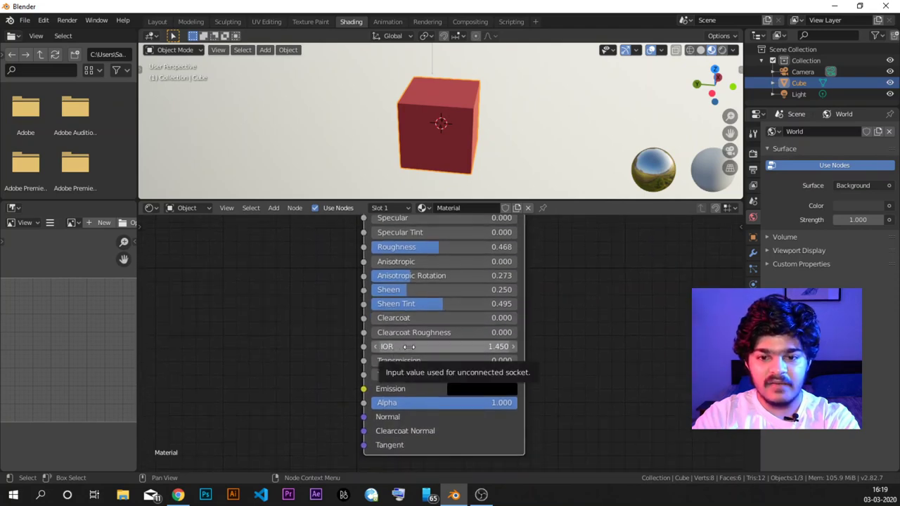
left_click_drag(395, 348, 485, 348)
left_click_drag(425, 346, 425, 345)
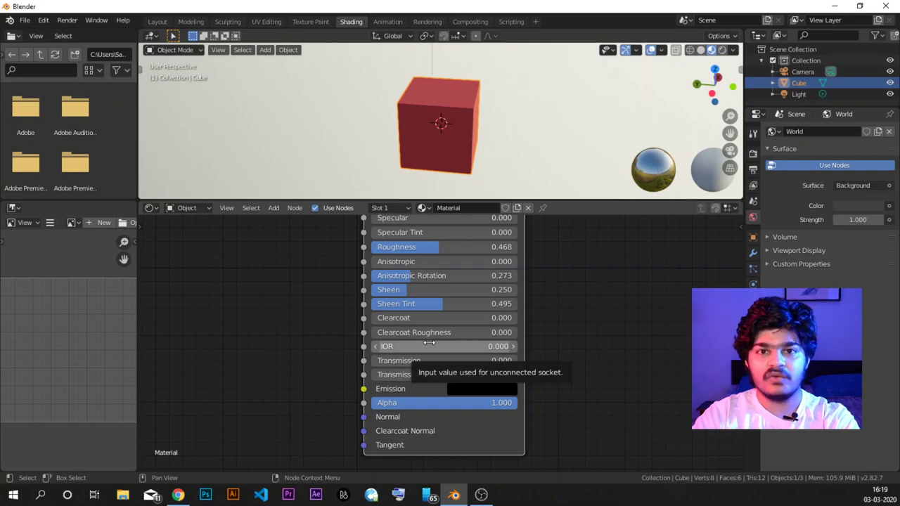
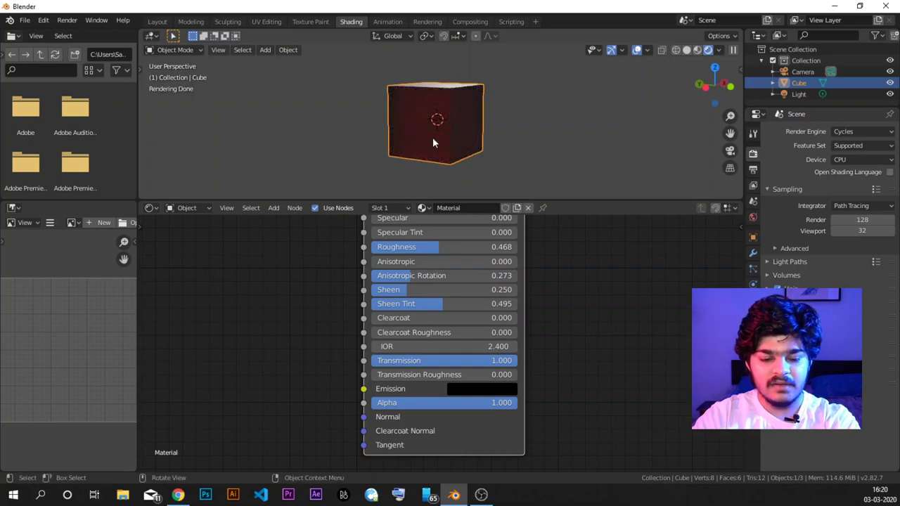
- Add a plane, scale it up about 5.8 times and lower it about 0.73 m along Z to form a floor
key("shift+a")
mouse_move(468, 145)
left_click(506, 145)
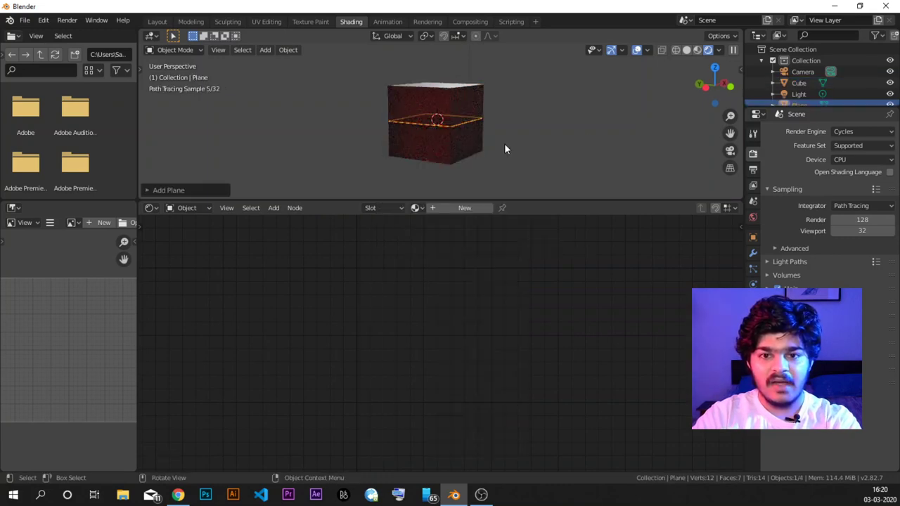
key("s")
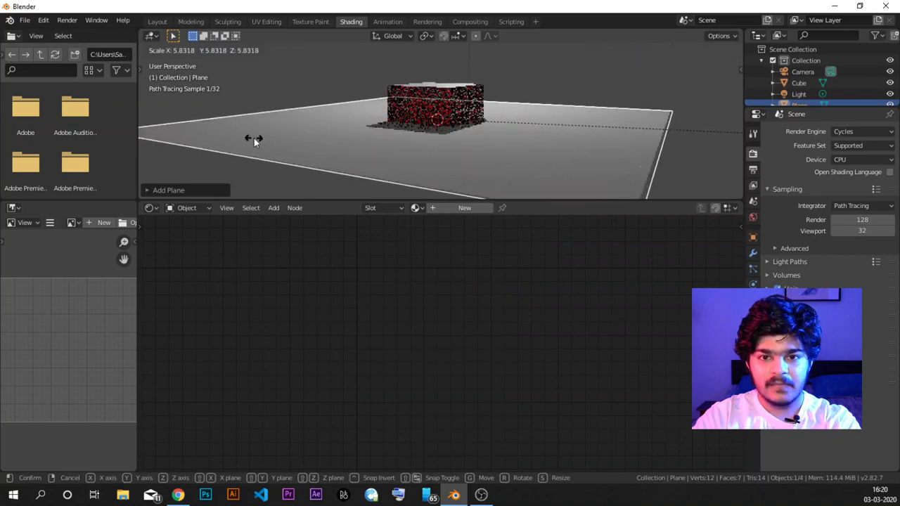
left_click(209, 138)
key("g")
key("z")
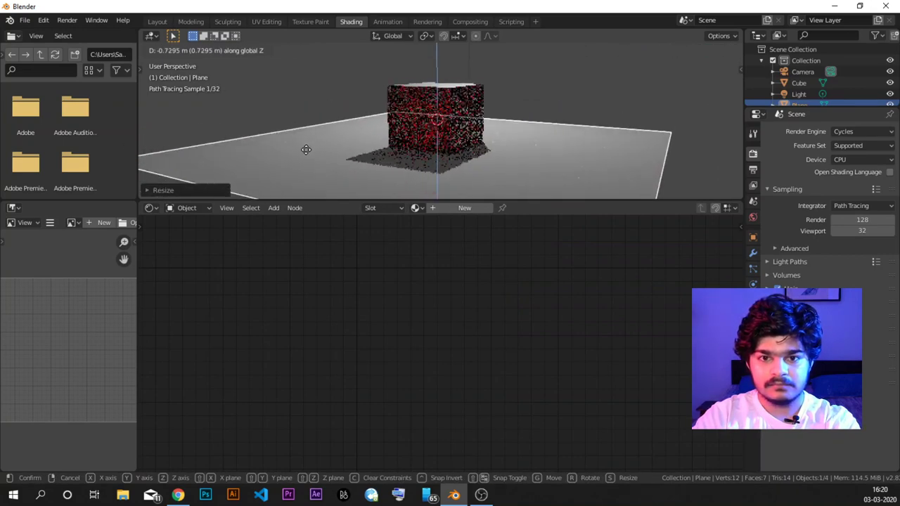
left_click(305, 148)
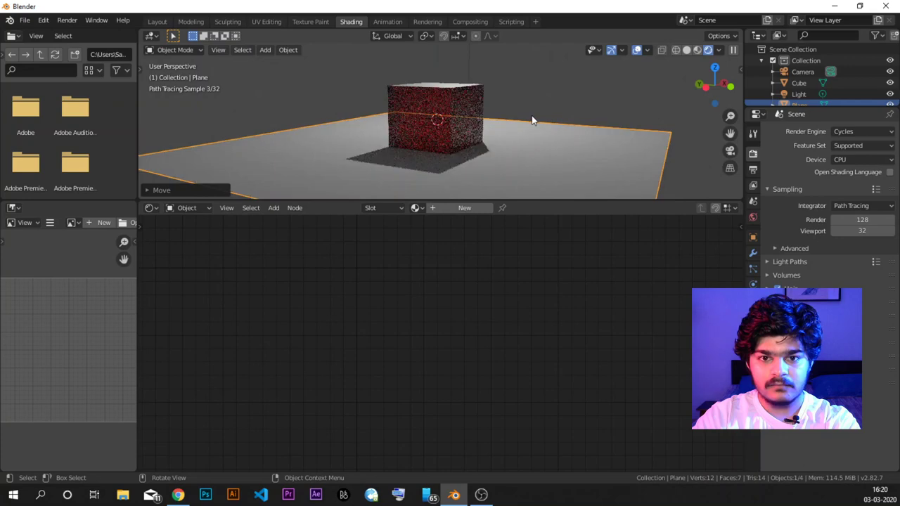
- Set the cube's IOR to 0.000 and raise it in 0.1 increments to 1.100, returning it to 1.000
left_click(440, 125)
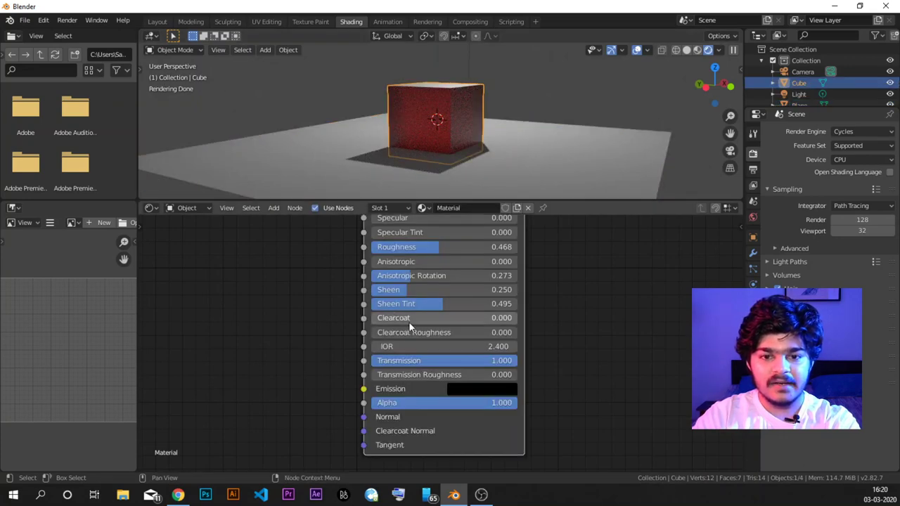
left_click_drag(491, 346, 394, 346)
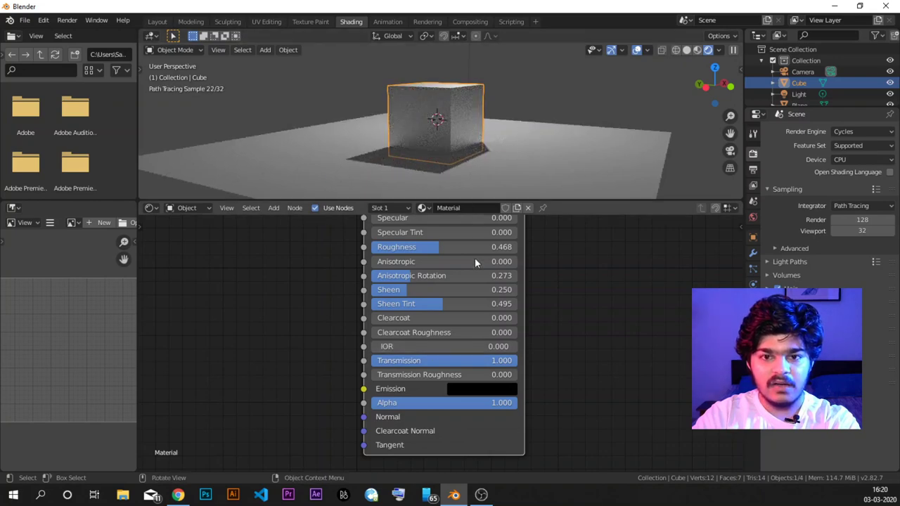
left_click(513, 347)
left_click(512, 347)
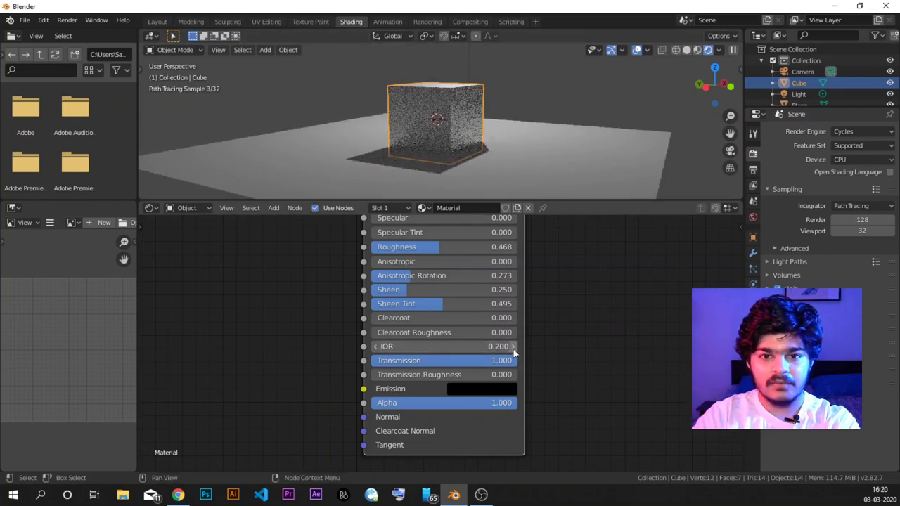
left_click(513, 346)
left_click(513, 347)
left_click(513, 347)
left_click(513, 346)
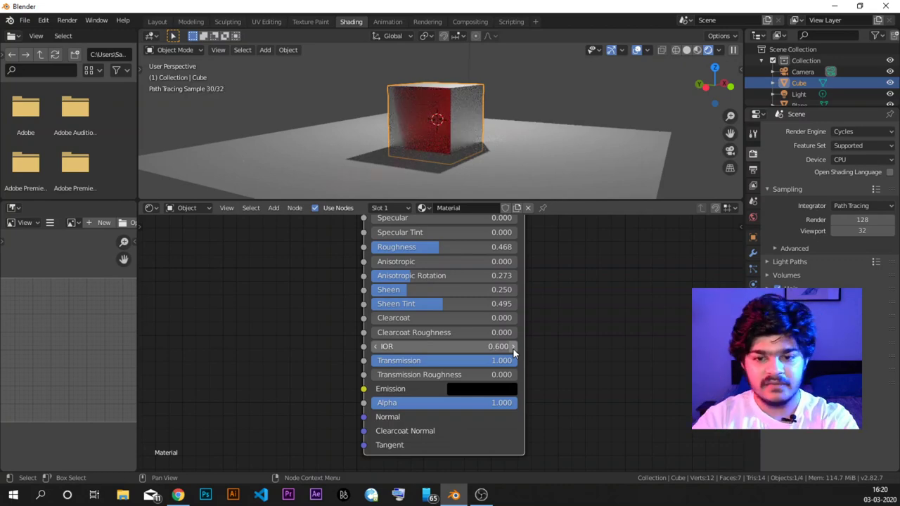
left_click(513, 347)
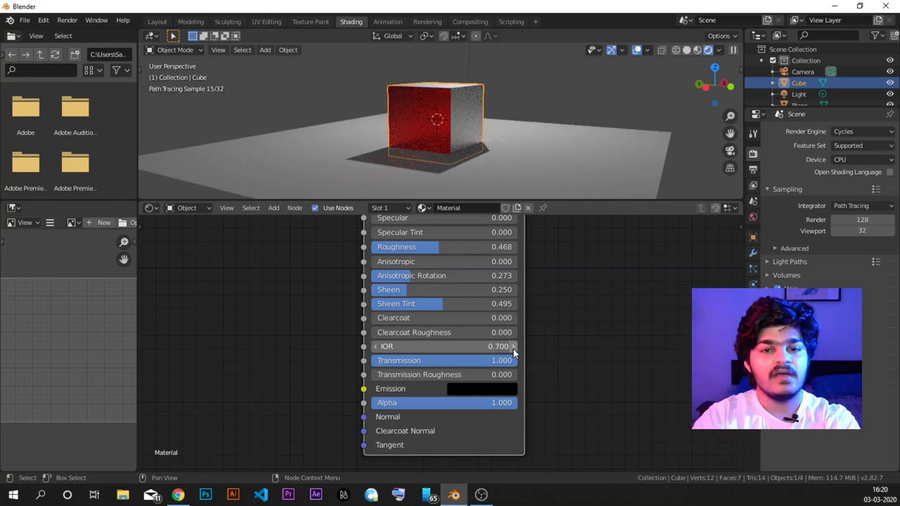
left_click(512, 348)
left_click(513, 347)
left_click(513, 347)
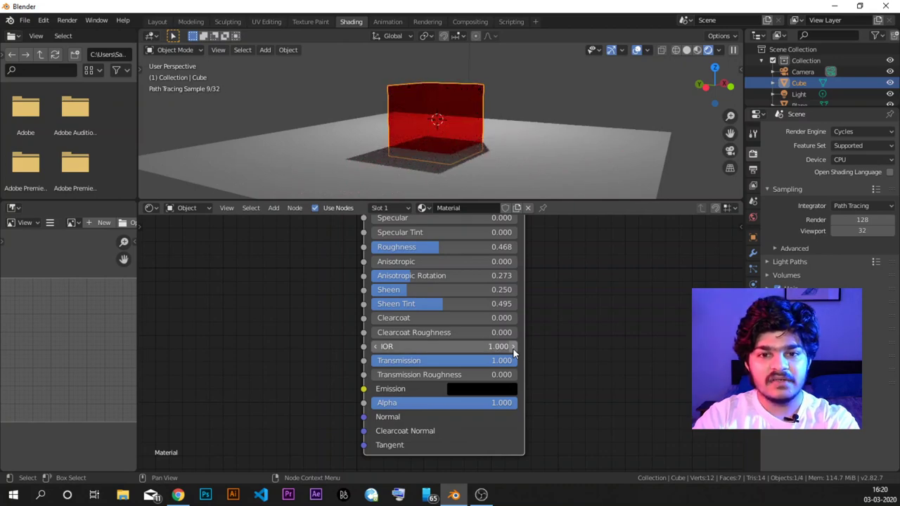
left_click(513, 348)
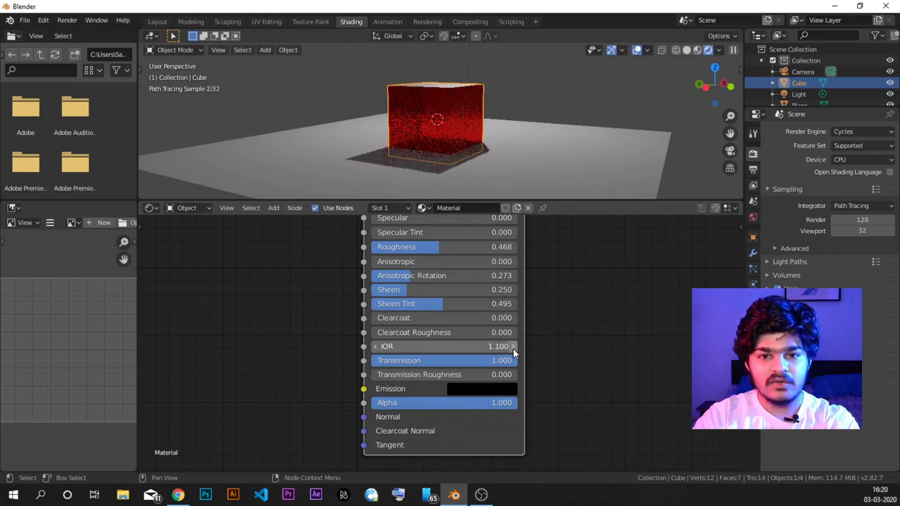
left_click(375, 347)
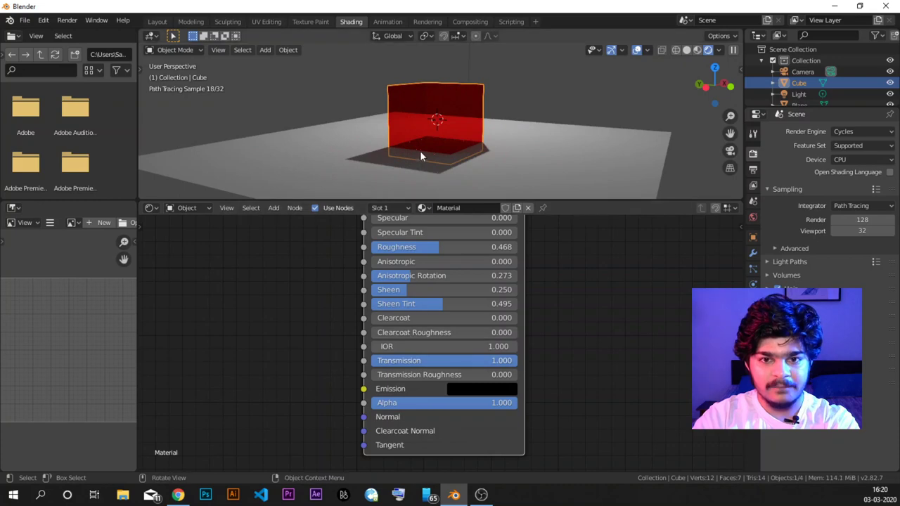
- Inspect the transparent cube from another angle and raise its IOR to 1.200
middle_click_drag(424, 144, 402, 156)
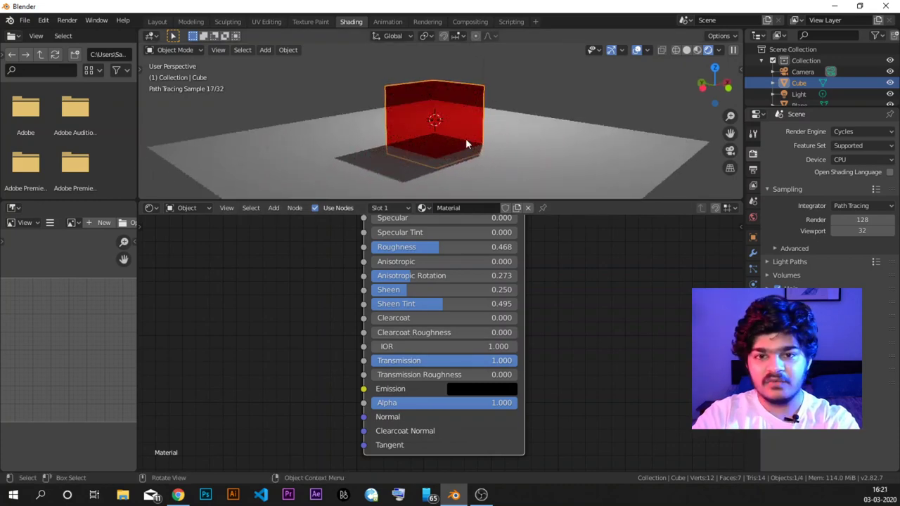
scroll(457, 251, "up", 2)
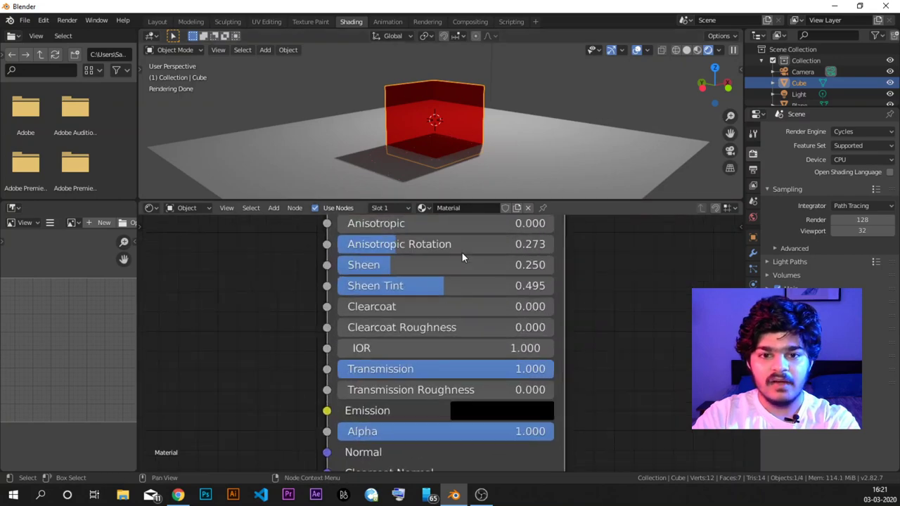
scroll(461, 252, "down", 2)
mouse_move(468, 240)
middle_mouse_down()
mouse_move(451, 361)
mouse_move(479, 306)
mouse_move(479, 227)
middle_mouse_up()
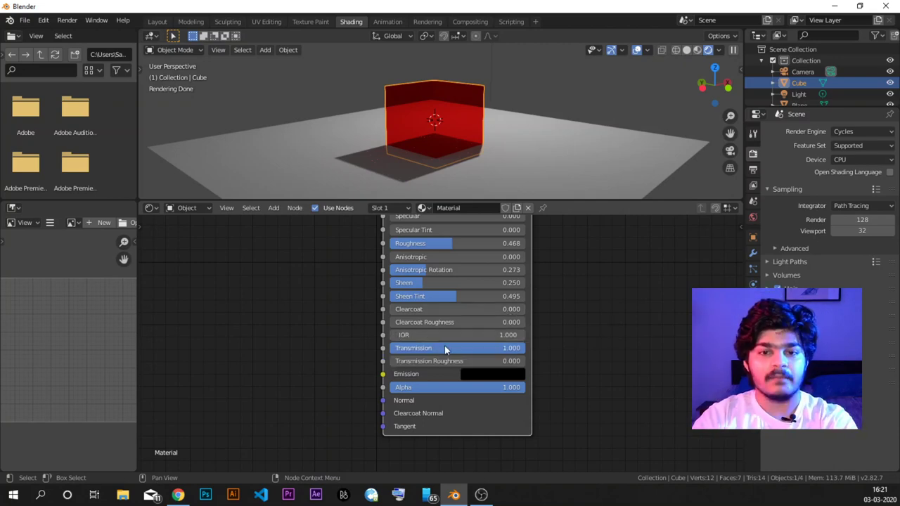
left_click(524, 335)
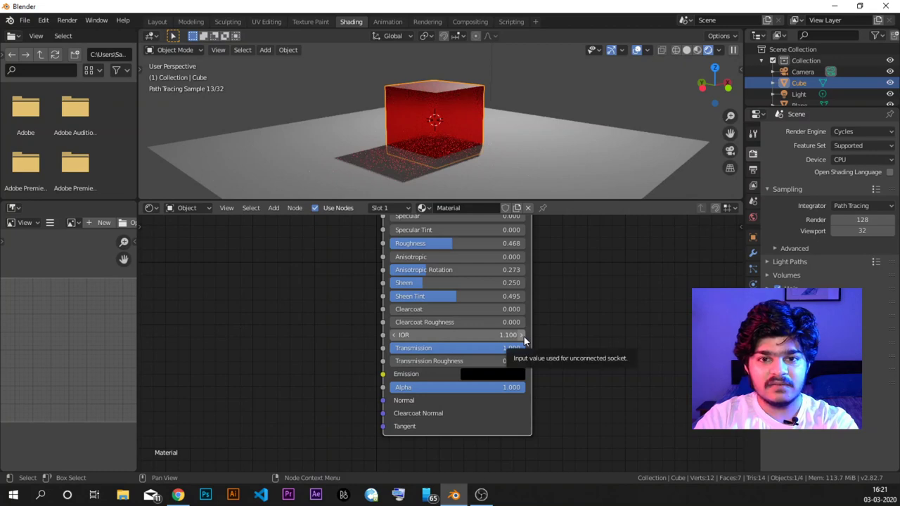
left_click(524, 337)
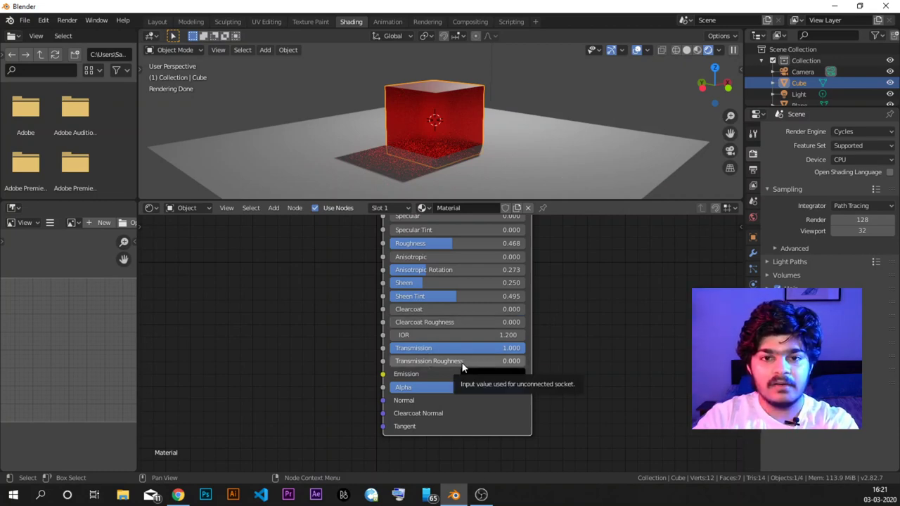
- Set the cube's Transmission to 0.000 and its Roughness to 1.000
mouse_move(470, 363)
left_mouse_down()
mouse_move(558, 362)
mouse_move(473, 362)
left_mouse_up()
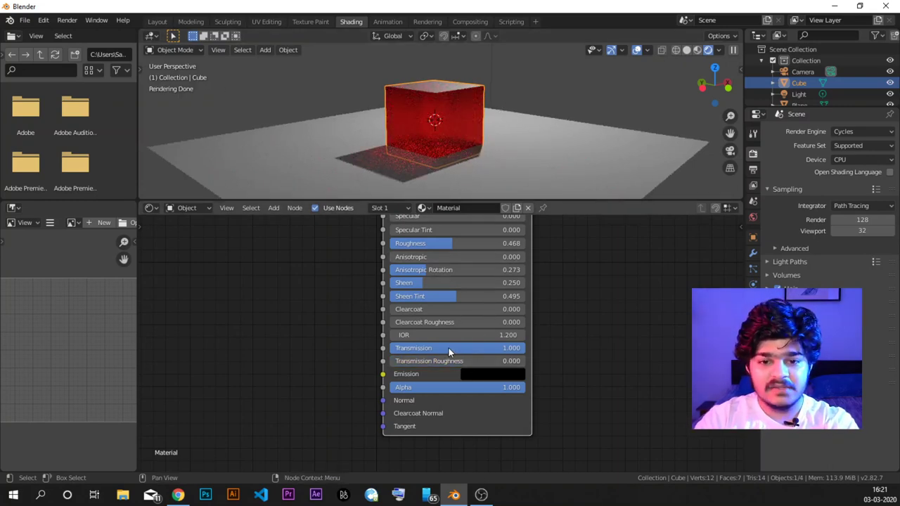
left_click_drag(448, 347, 408, 347)
mouse_move(444, 244)
left_mouse_down()
mouse_move(528, 244)
mouse_move(512, 251)
left_mouse_up()
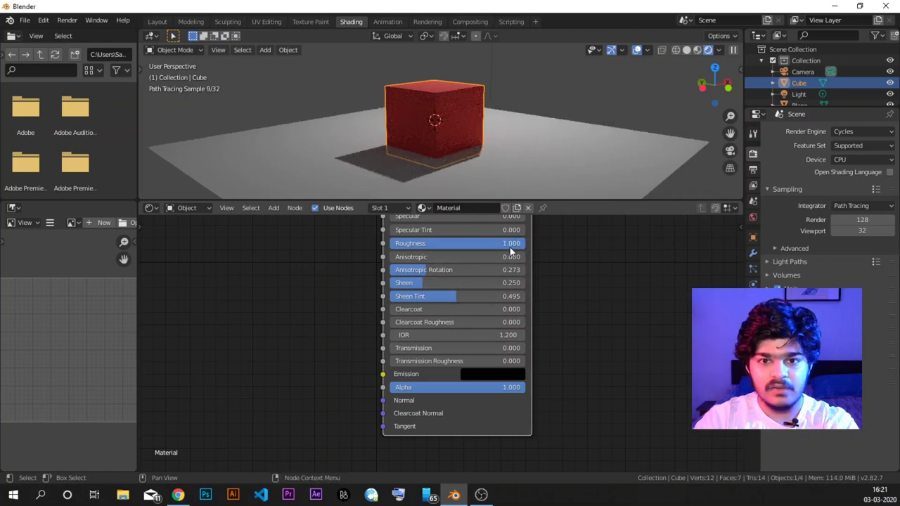
- Give the cube material a light blue Emission colour at full brightness
left_click(498, 378)
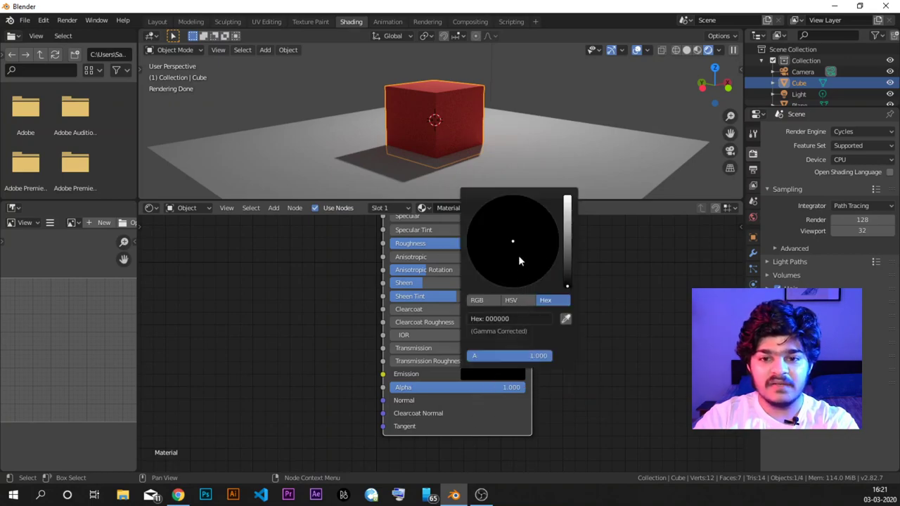
mouse_move(562, 287)
left_mouse_down()
mouse_move(560, 242)
mouse_move(559, 255)
mouse_move(524, 216)
left_mouse_up()
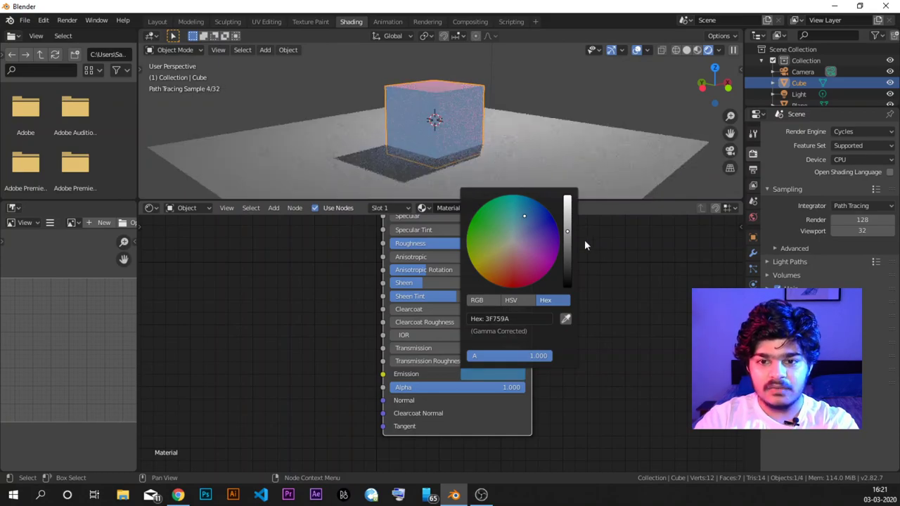
left_click_drag(567, 236, 570, 195)
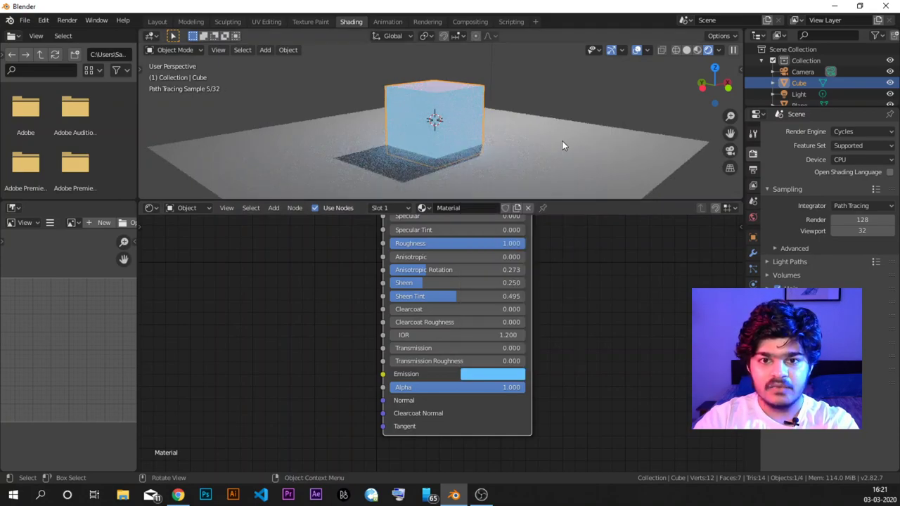
- Examine the light the emissive cube casts on the plane and in its shadow, and the material's Emission input
scroll(424, 129, "up", 4)
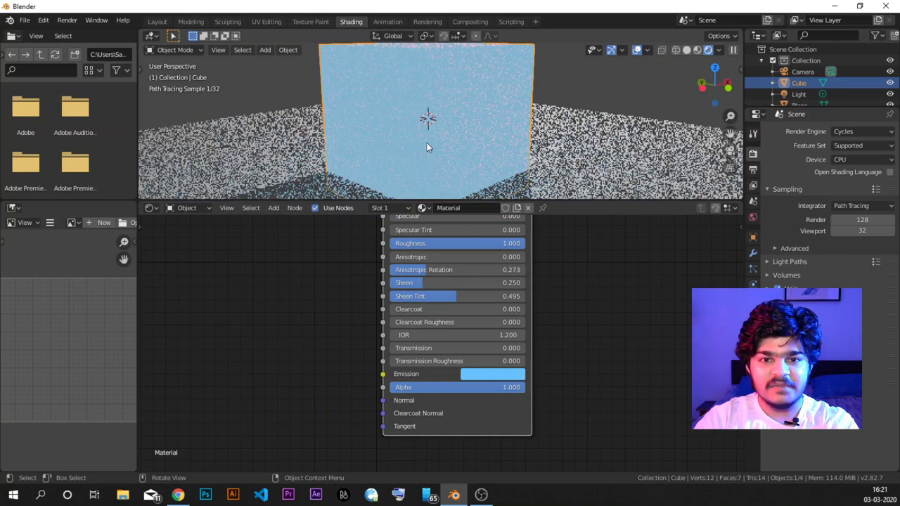
middle_click_drag(427, 143, 436, 99)
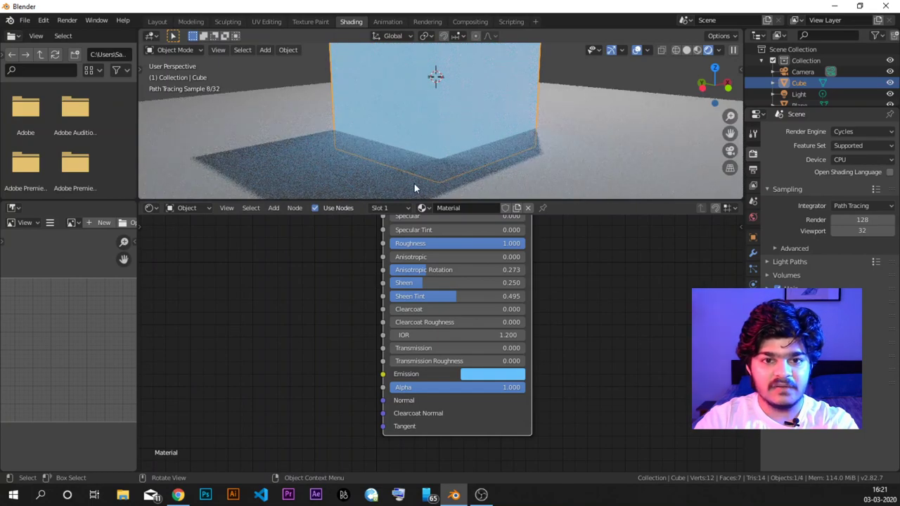
left_click(552, 161)
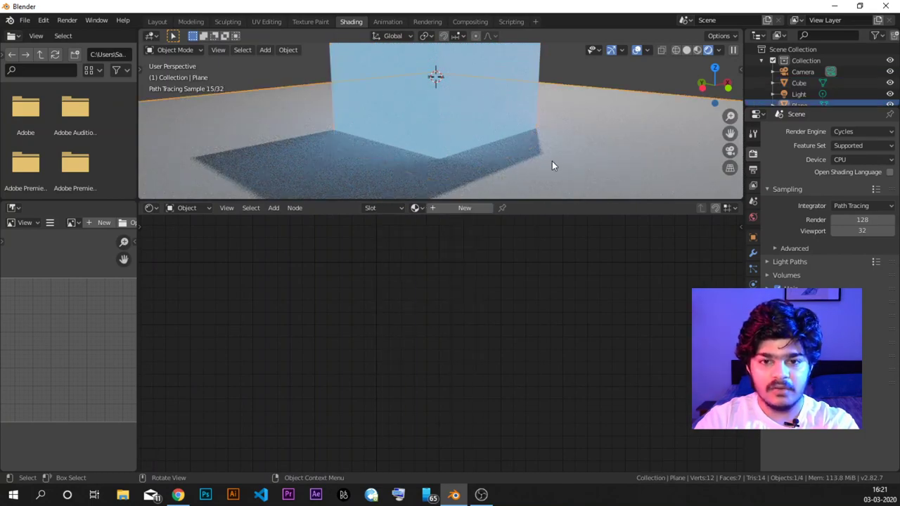
left_click(628, 66)
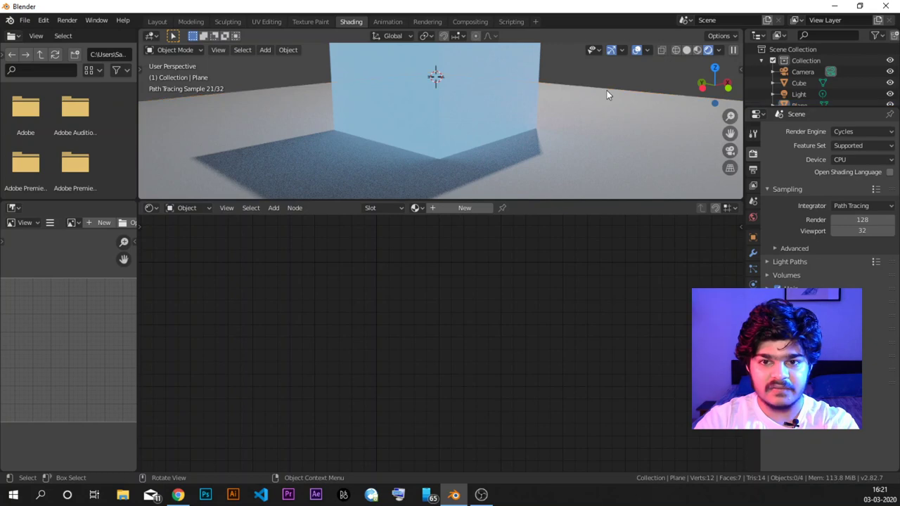
left_click(399, 173)
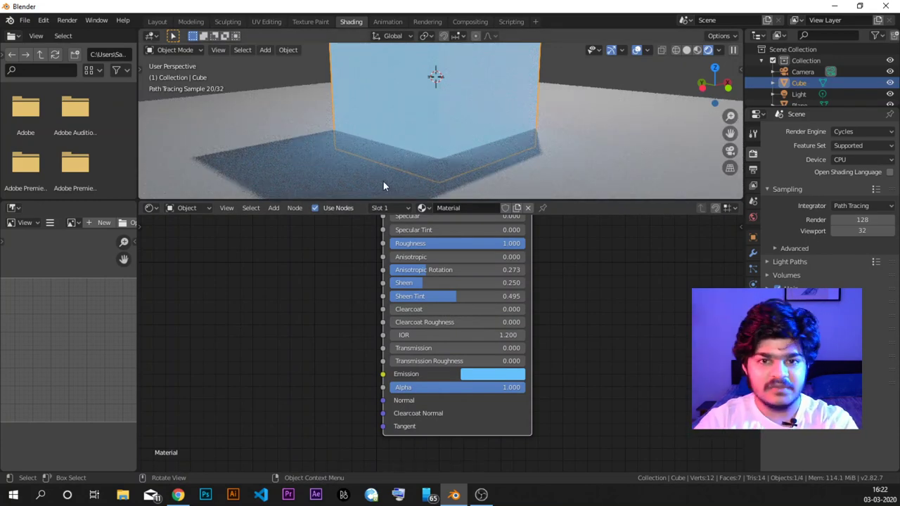
scroll(464, 121, "down", 4)
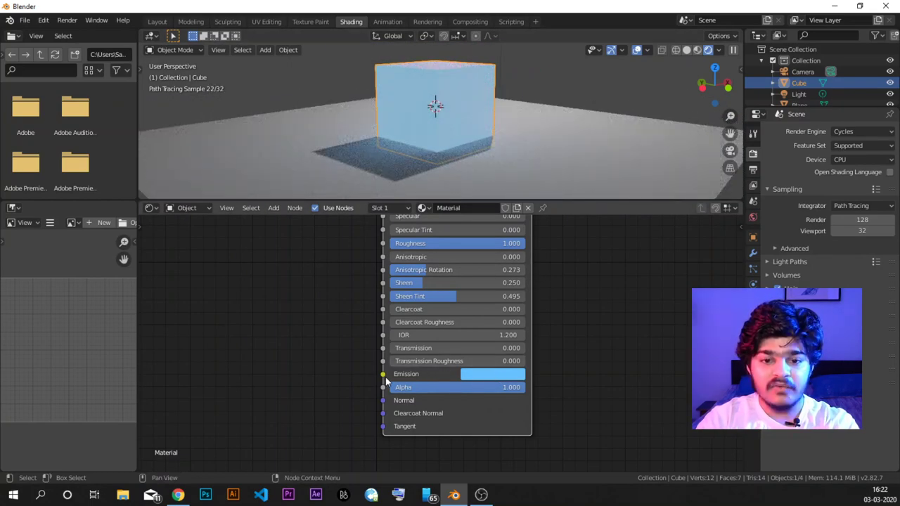
mouse_move(384, 375)
left_mouse_down()
mouse_move(305, 346)
mouse_move(358, 372)
mouse_move(285, 326)
mouse_move(377, 384)
left_mouse_up()
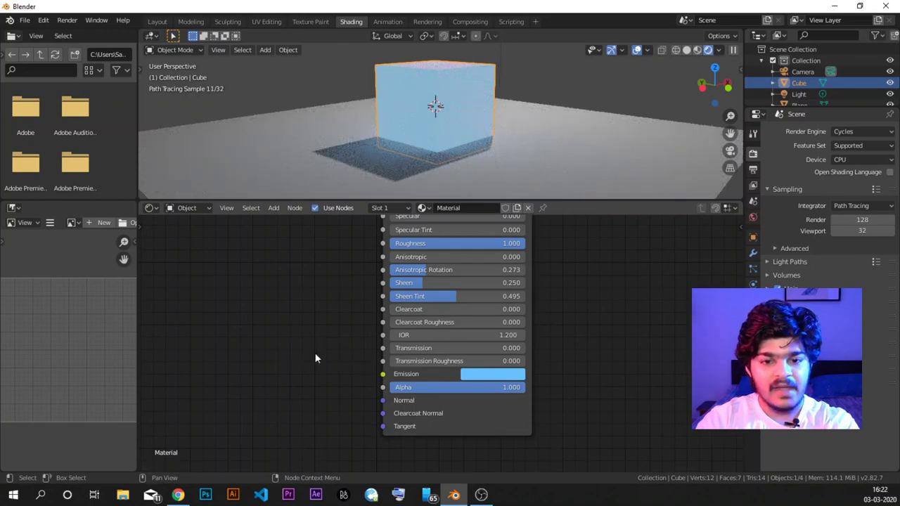
- Examine the Principled BSDF node's input sockets from Clearcoat and Emission down to Normal, Clearcoat Normal and Tangent
left_click_drag(383, 375, 338, 394)
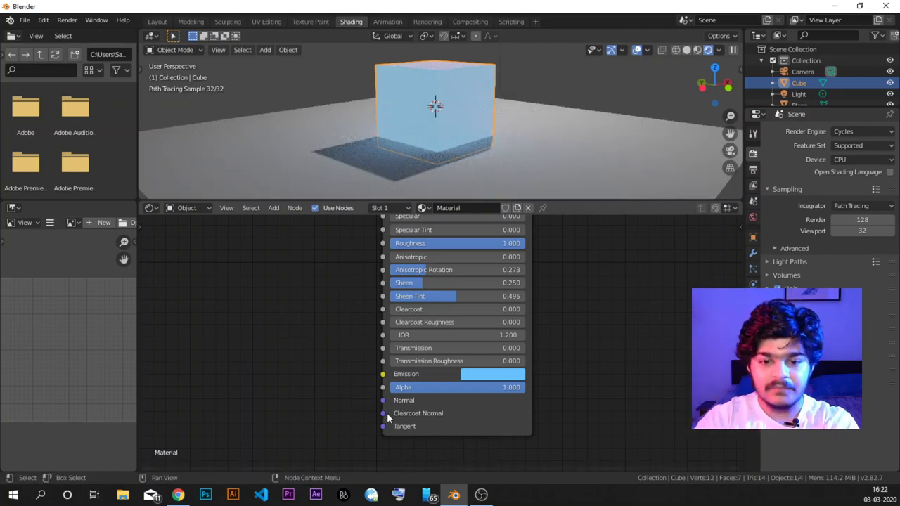
left_click_drag(386, 414, 301, 392)
middle_click_drag(430, 308, 434, 348)
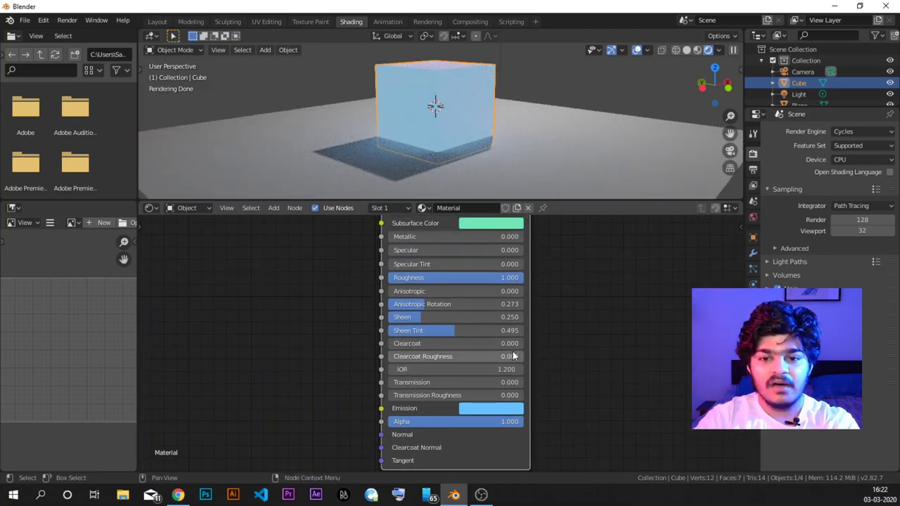
left_click_drag(381, 343, 243, 289)
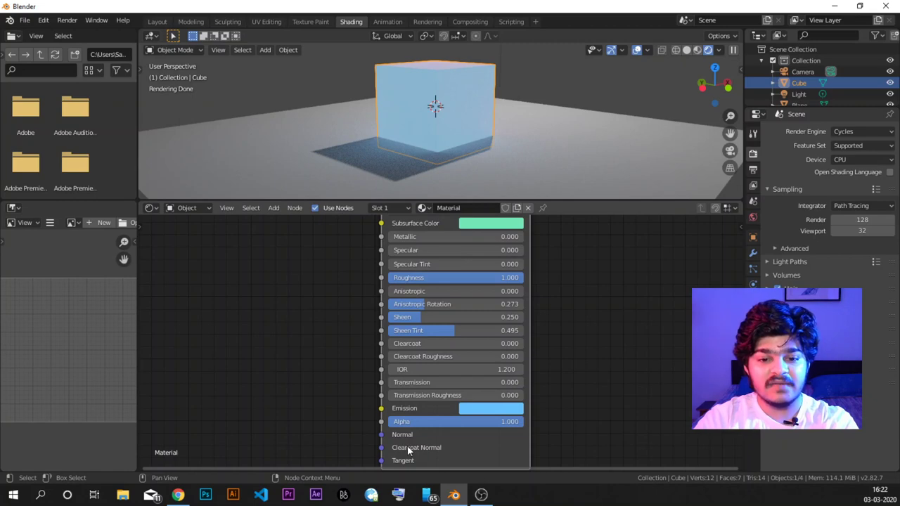
middle_click_drag(421, 452, 426, 414)
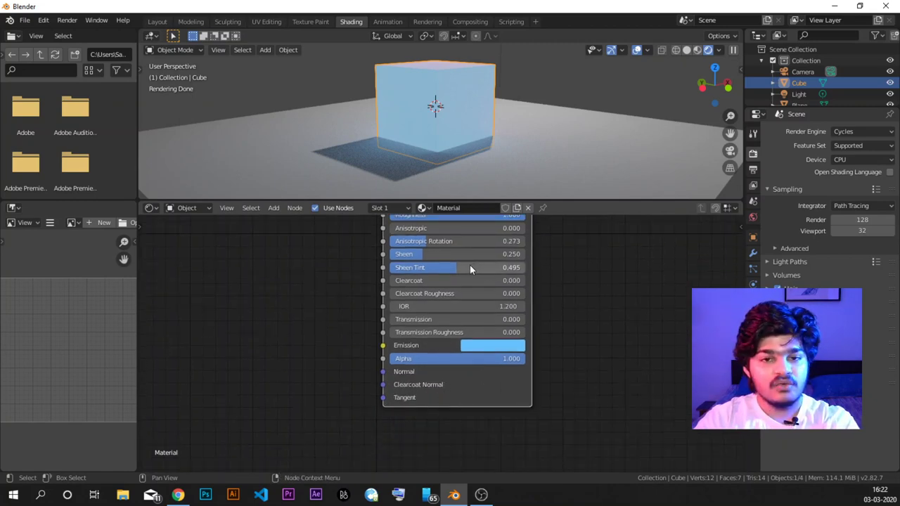
left_click_drag(376, 362, 380, 408)
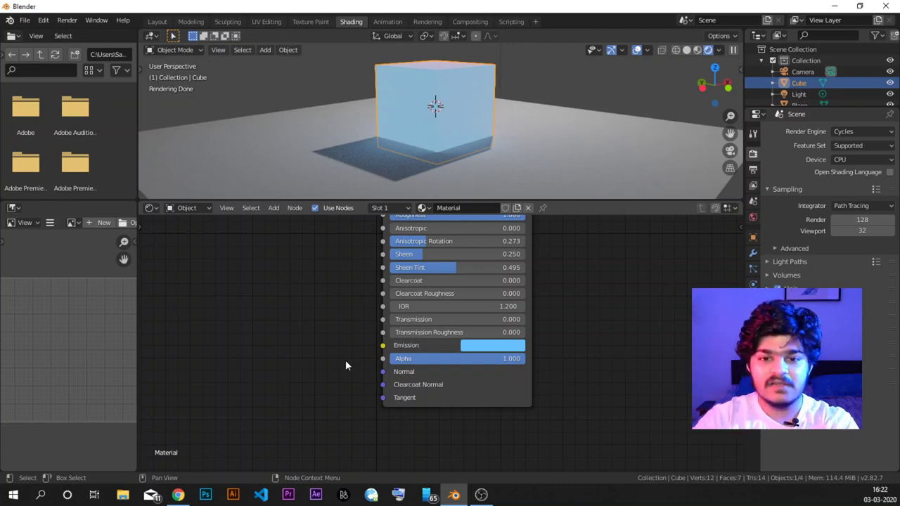
- Change the cube material's Base Color to a bright turquoise green
middle_click_drag(518, 289, 498, 442)
middle_click_drag(418, 227, 397, 278)
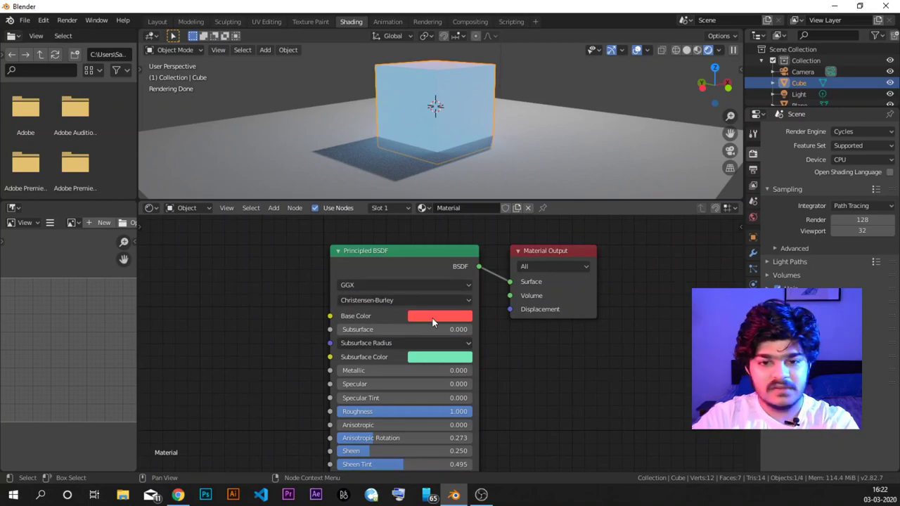
middle_click_drag(412, 327, 402, 284)
left_click(404, 284)
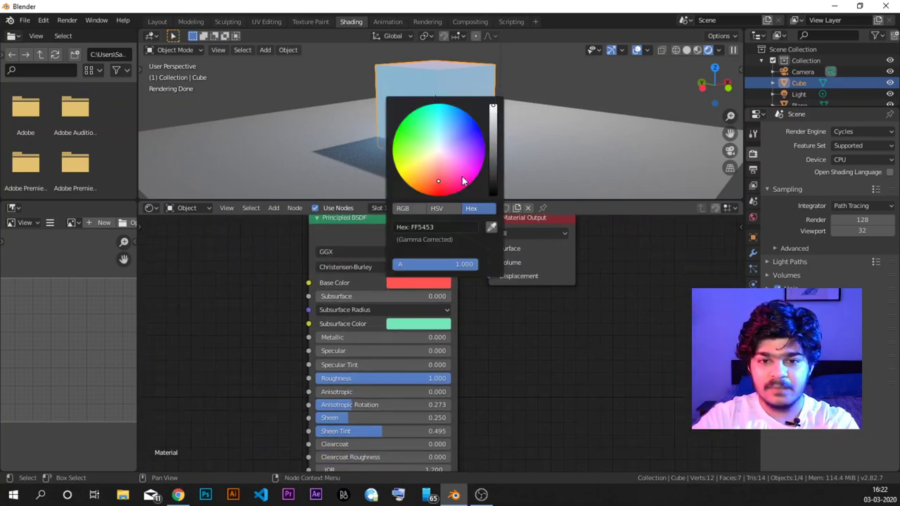
key("ctrl+v")
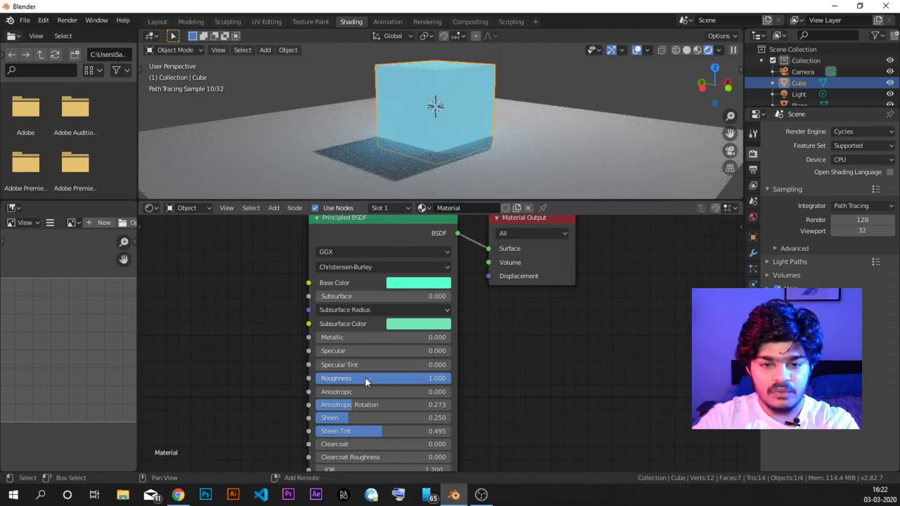
- Set the cube material's Roughness to 0.000 and its Metallic to 1.000
middle_click_drag(365, 377, 359, 324)
middle_click_drag(339, 247, 328, 282)
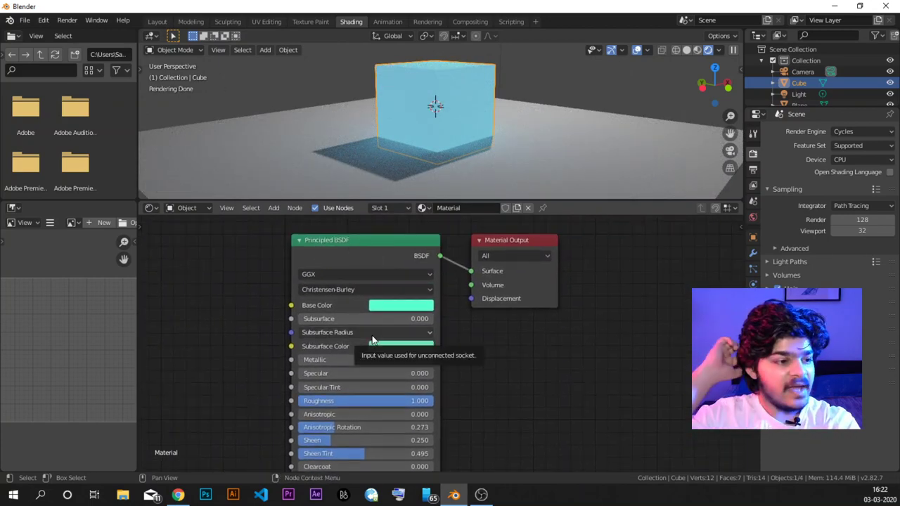
middle_click_drag(381, 410, 373, 356)
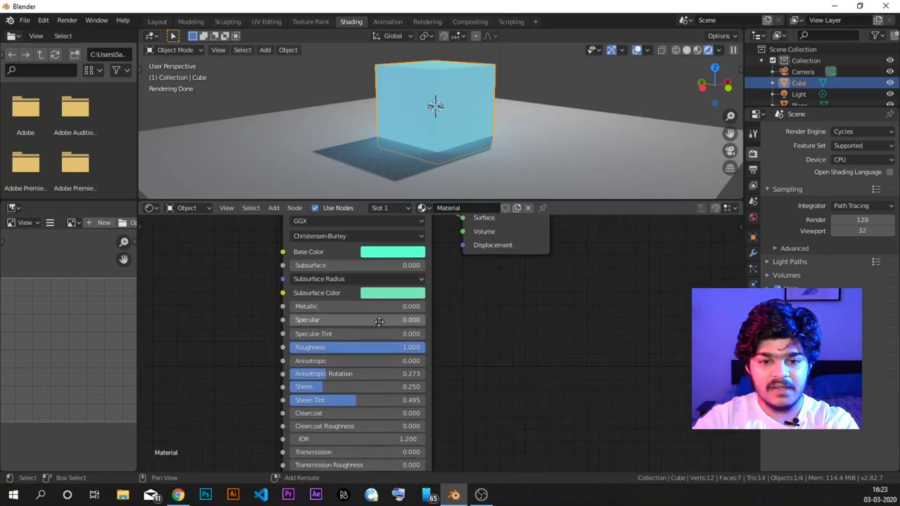
mouse_move(322, 345)
left_mouse_down()
mouse_move(228, 344)
mouse_move(288, 343)
left_mouse_up()
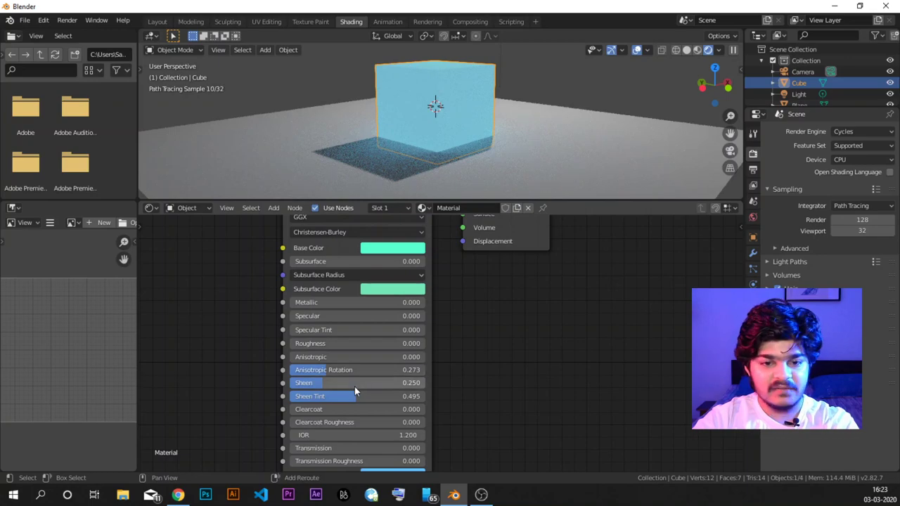
left_click_drag(309, 302, 426, 302)
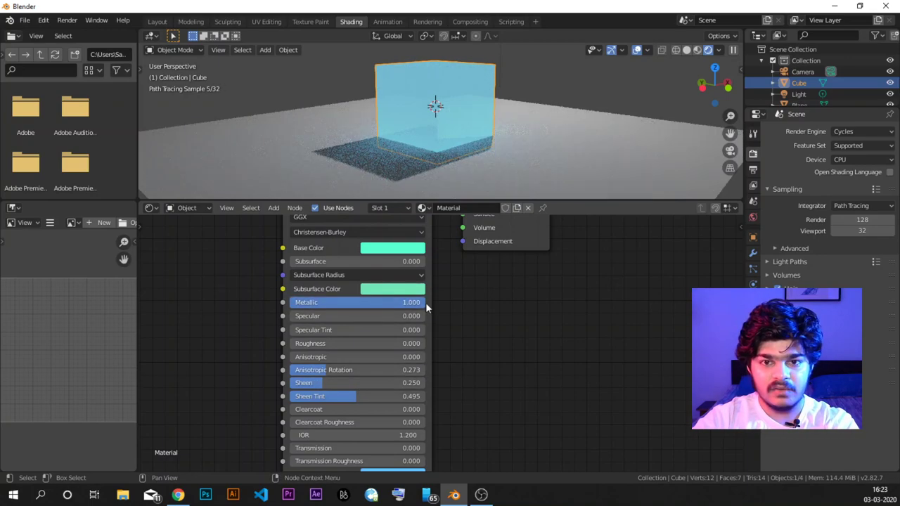
- Switch the scene's render engine to Eevee for the cube preview
middle_click_drag(414, 177, 481, 162)
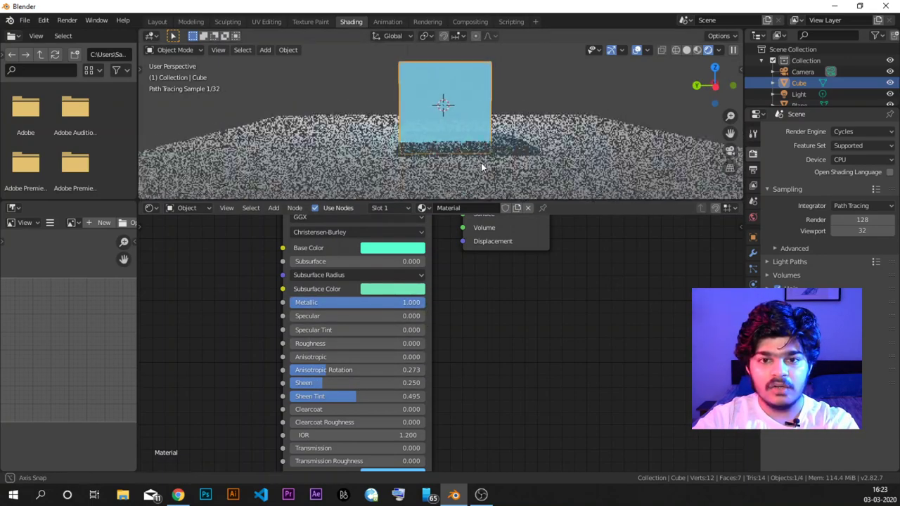
middle_click_drag(508, 129, 449, 153, "shift")
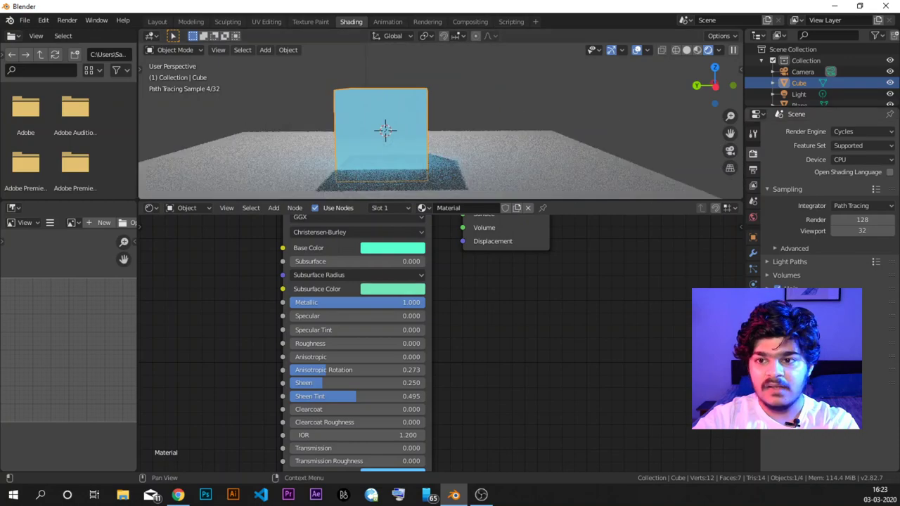
left_click(861, 131)
left_click(860, 143)
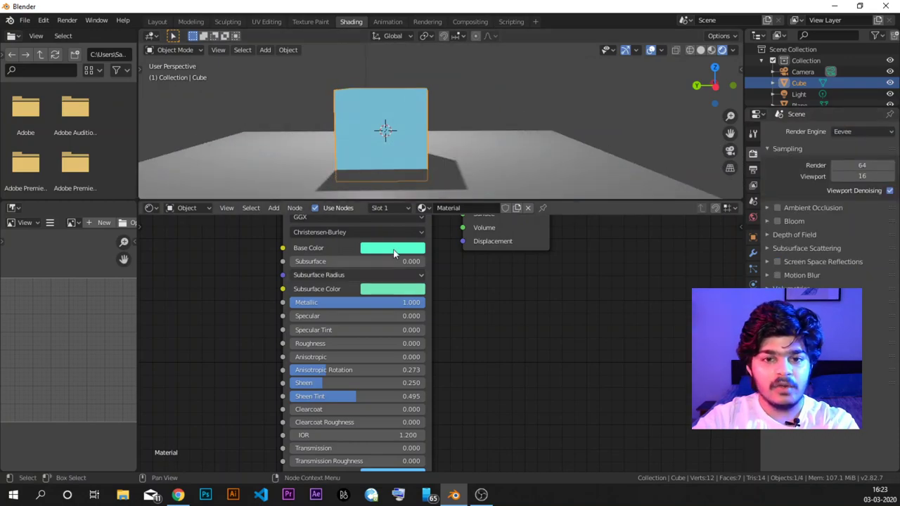
middle_click_drag(397, 189, 382, 193)
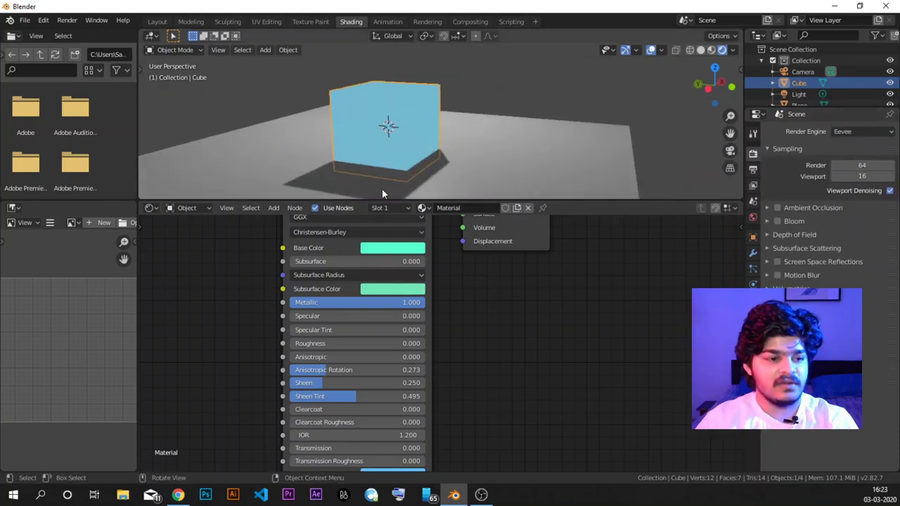